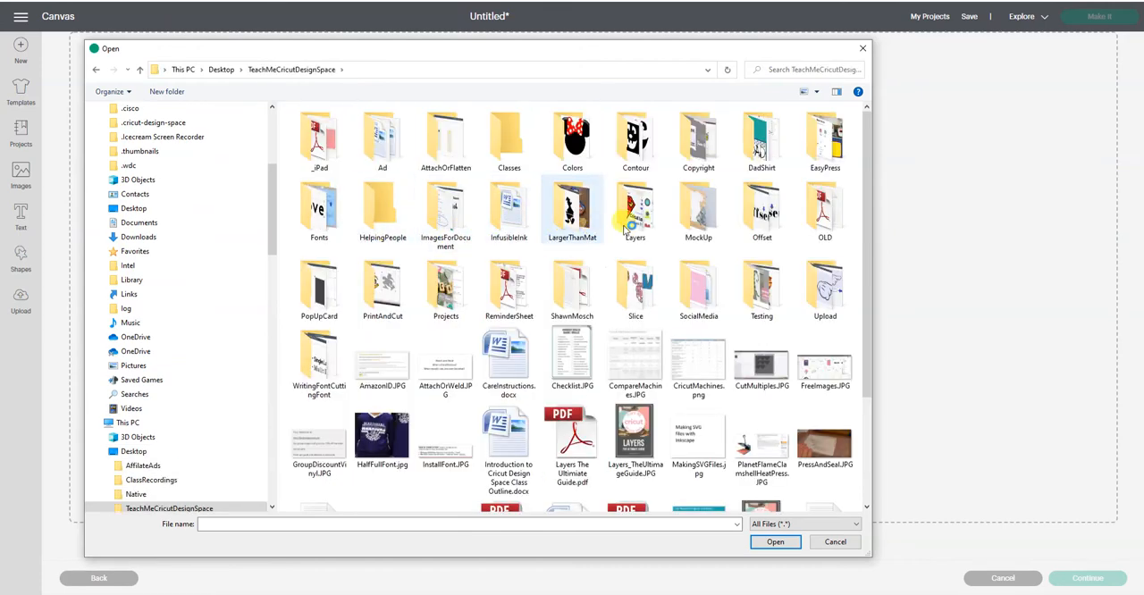
# - Load Buddy.jpg from the HelpingPeople folder for upload and set its image type to Complex
pyautogui.doubleClick(386, 214)
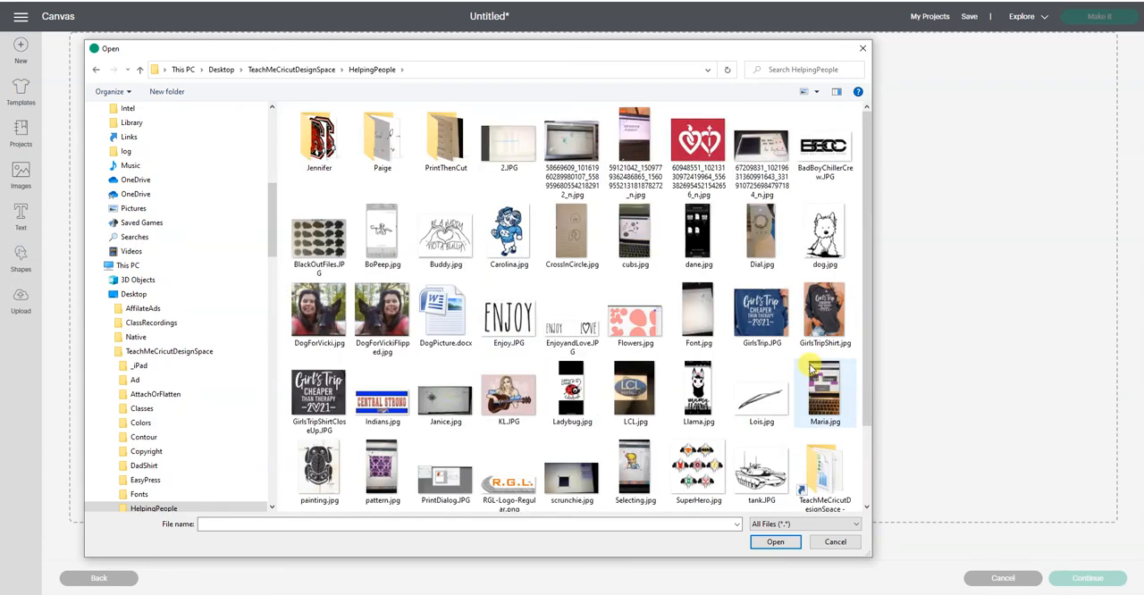
pyautogui.doubleClick(453, 233)
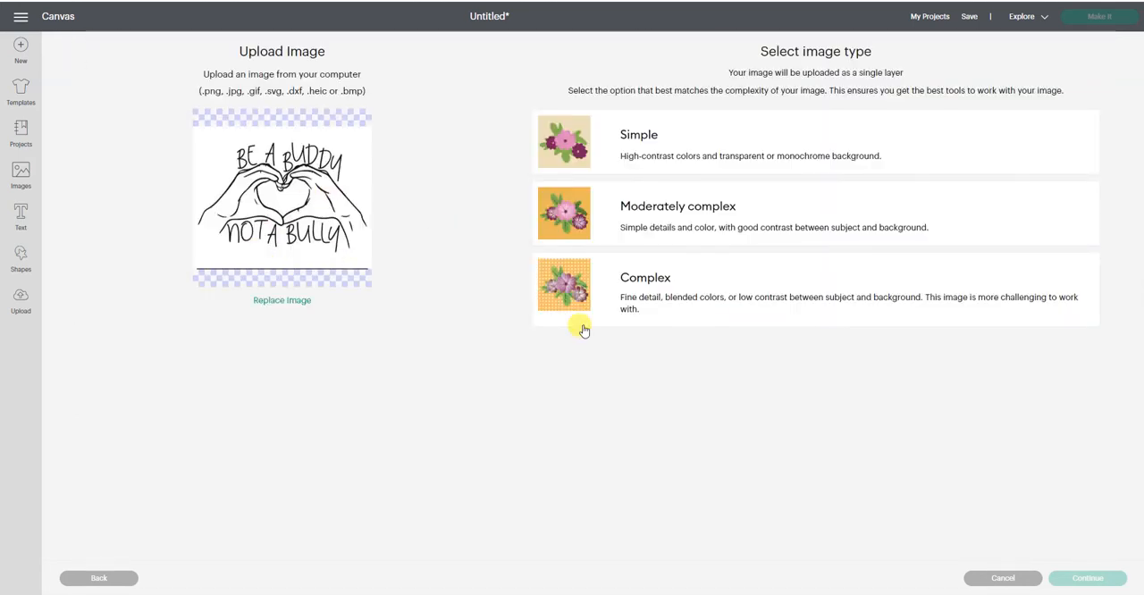
pyautogui.click(576, 292)
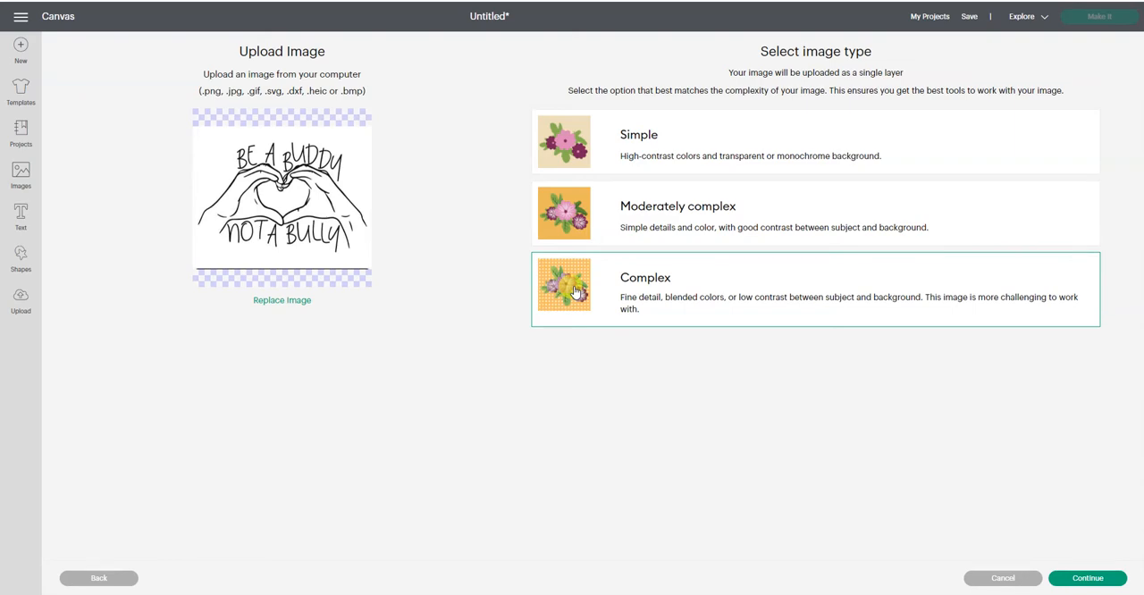
pyautogui.click(1079, 579)
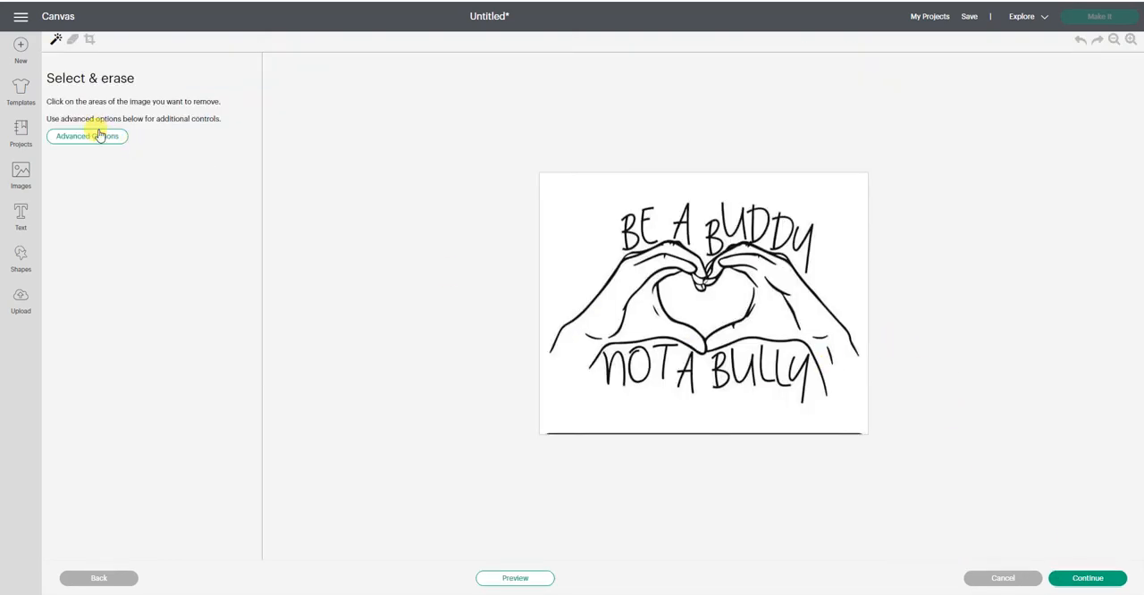
# - Reduce the image to 2 colors and erase the background around the hands and lettering
pyautogui.click(113, 145)
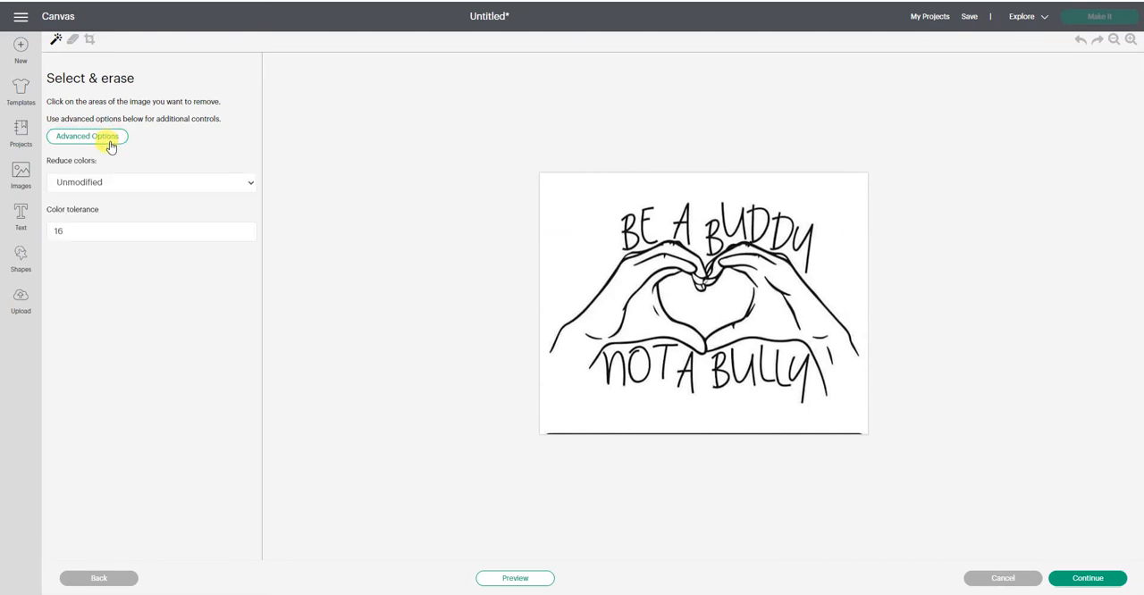
pyautogui.click(106, 183)
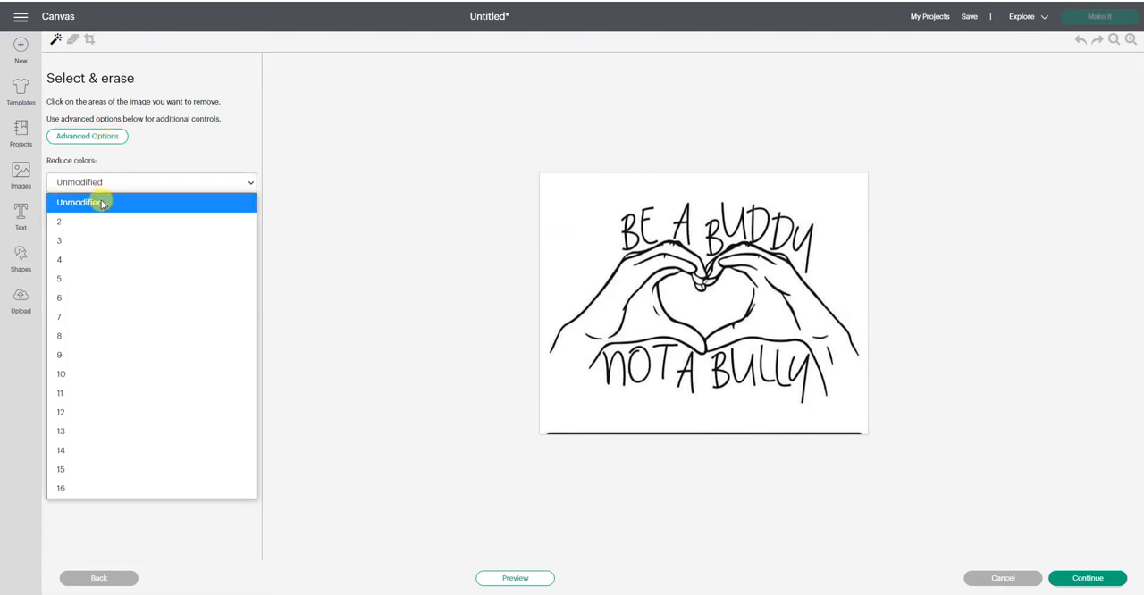
pyautogui.click(95, 220)
pyautogui.click(615, 286)
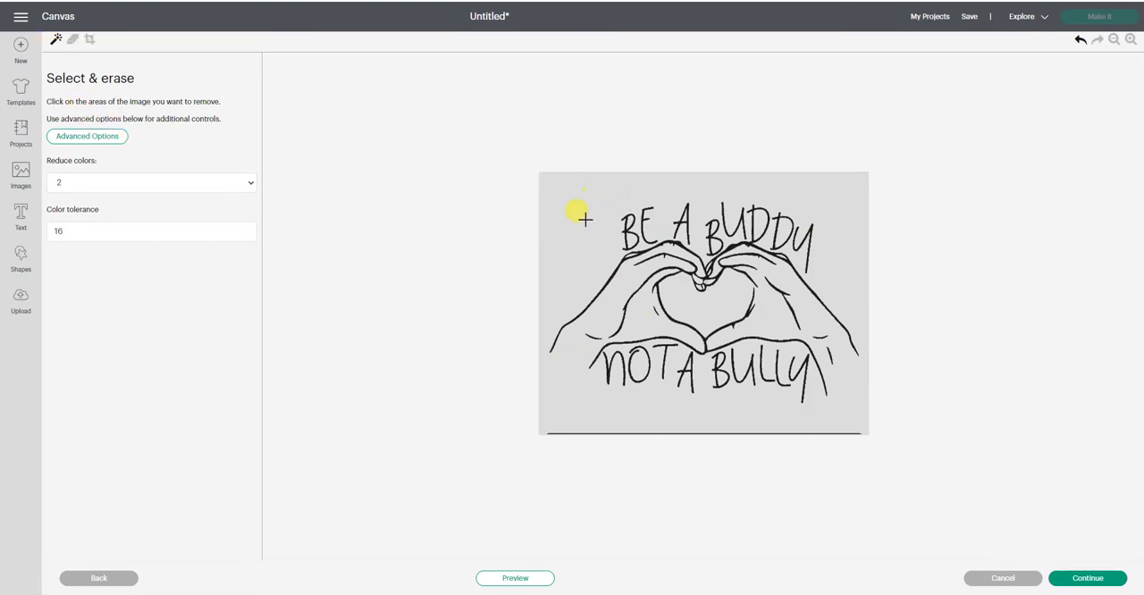
pyautogui.click(577, 375)
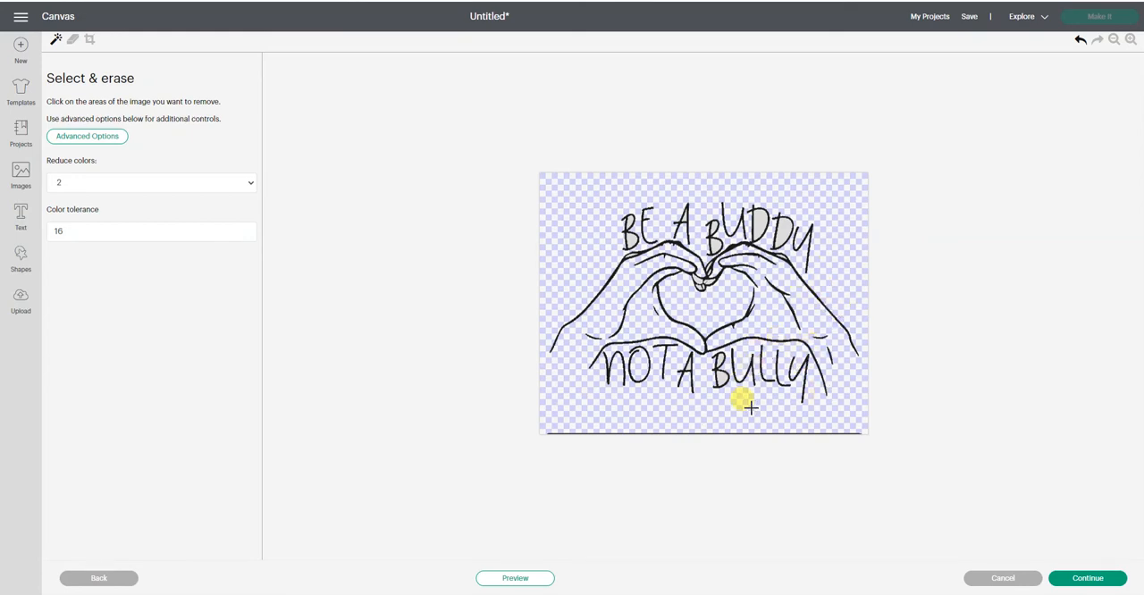
# - Erase the leftover fills inside the D's of BUDDY, the fingertips and the B of BULLY, and proceed to the upload type selection
pyautogui.click(1130, 40)
pyautogui.click(1131, 40)
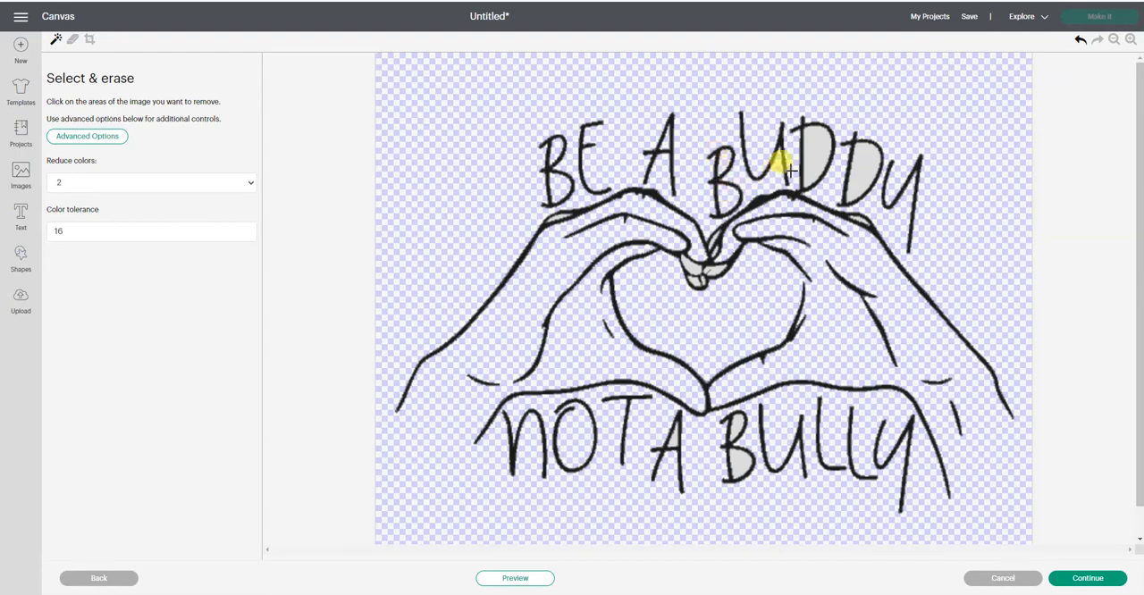
pyautogui.click(811, 150)
pyautogui.click(860, 166)
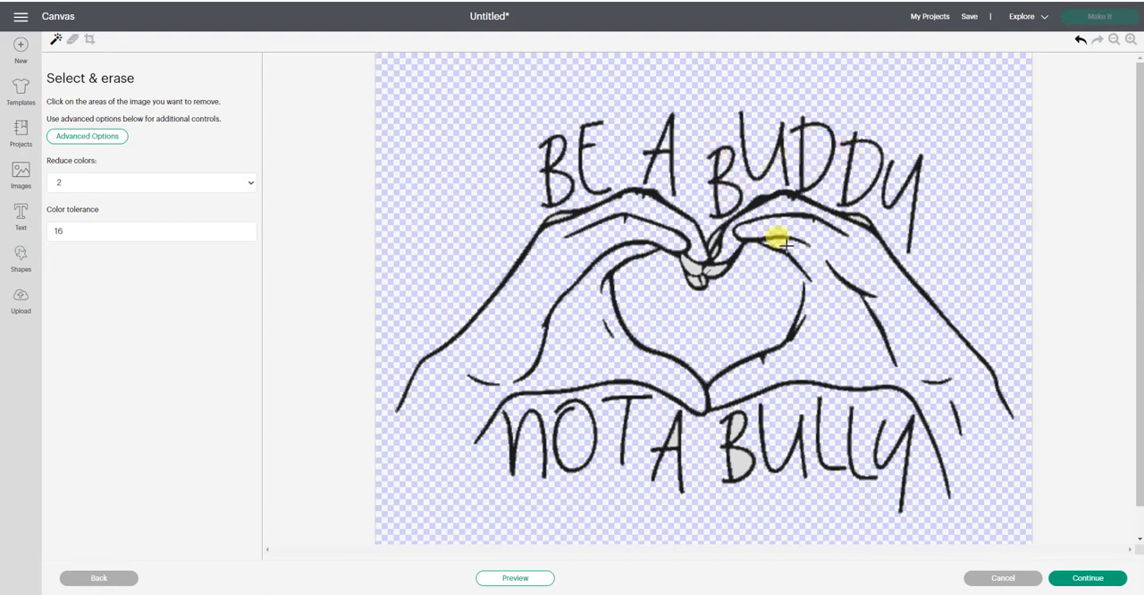
pyautogui.click(698, 275)
pyautogui.click(741, 458)
pyautogui.click(738, 432)
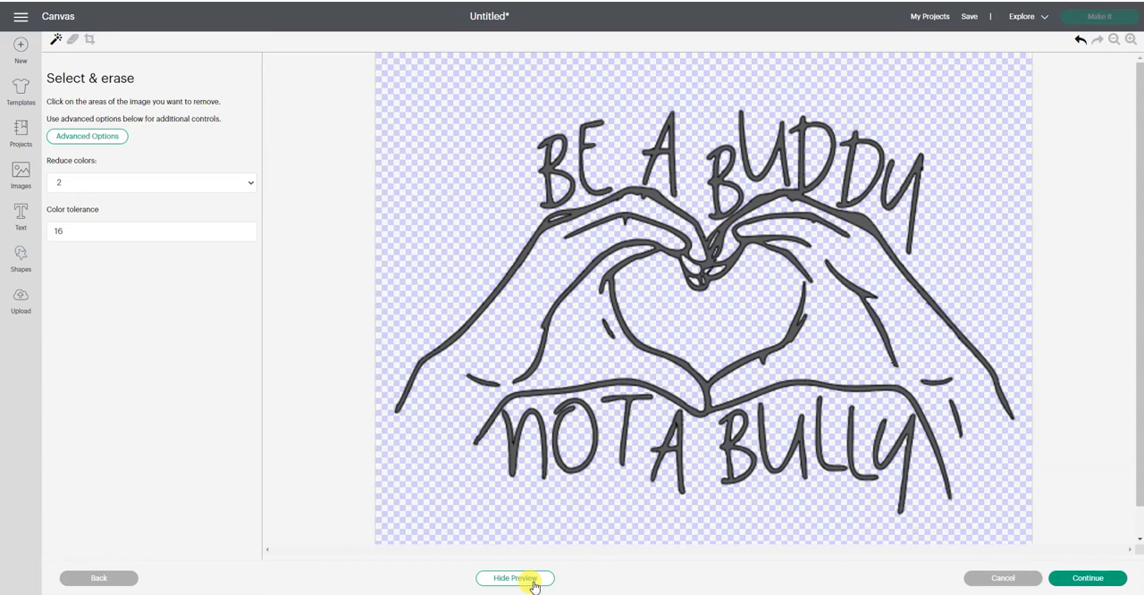
pyautogui.click(1089, 578)
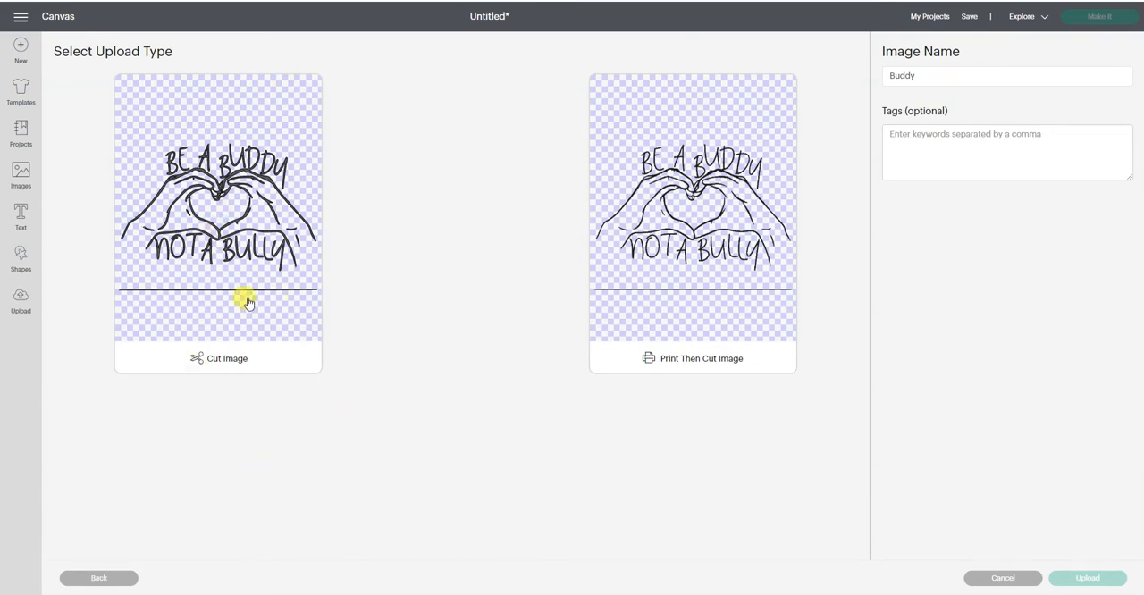
# - Return to the image cleanup and erase the stray horizontal line along the image's lower edge
pyautogui.click(105, 579)
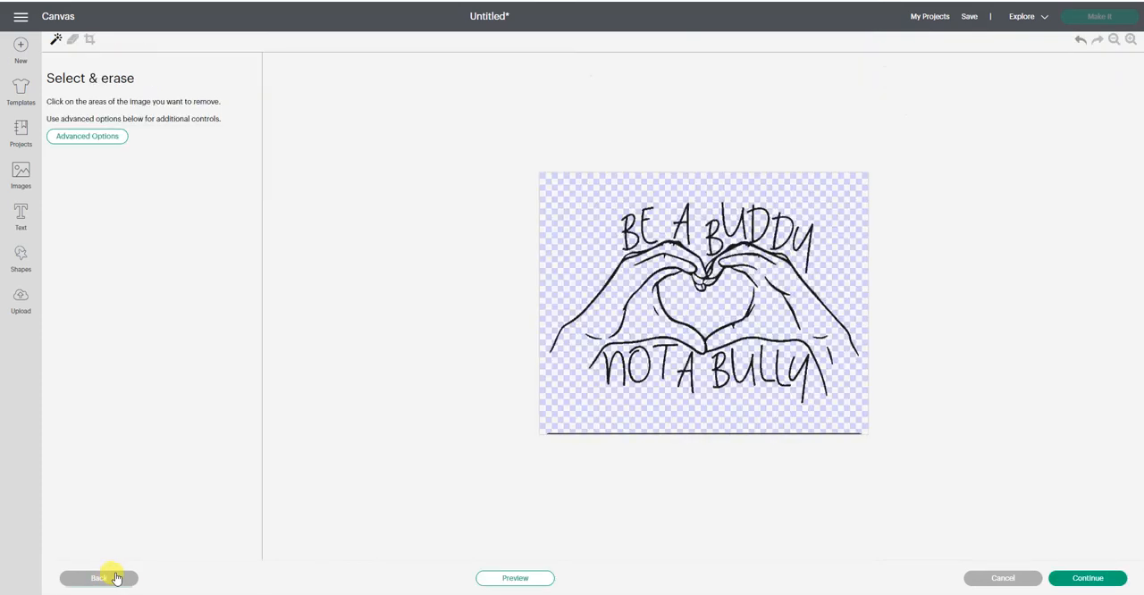
pyautogui.click(73, 39)
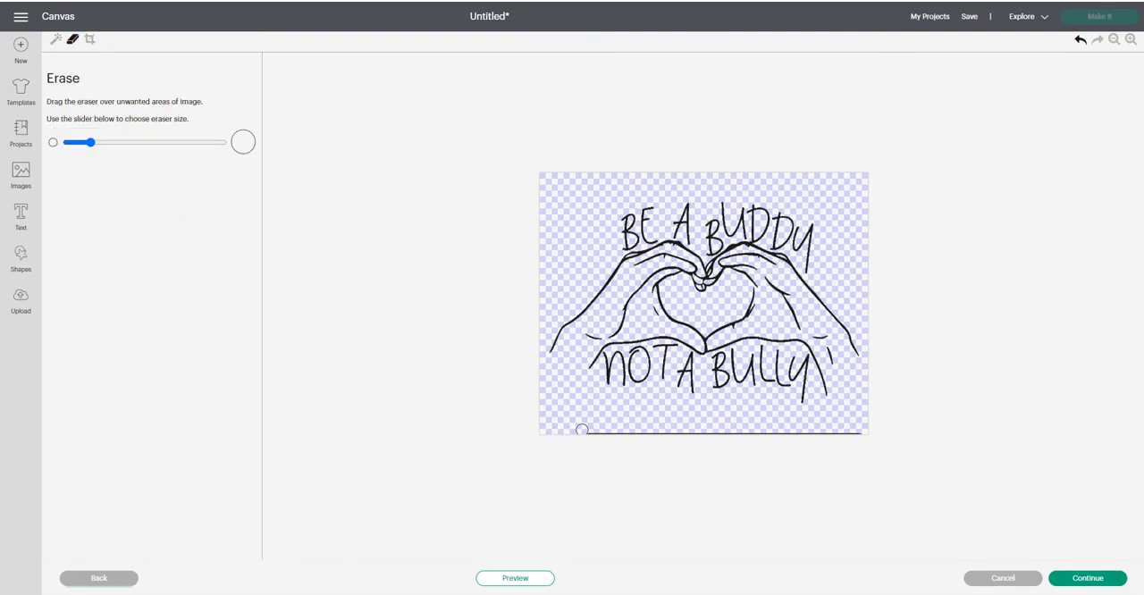
pyautogui.moveTo(626, 429); pyautogui.dragTo(883, 431)
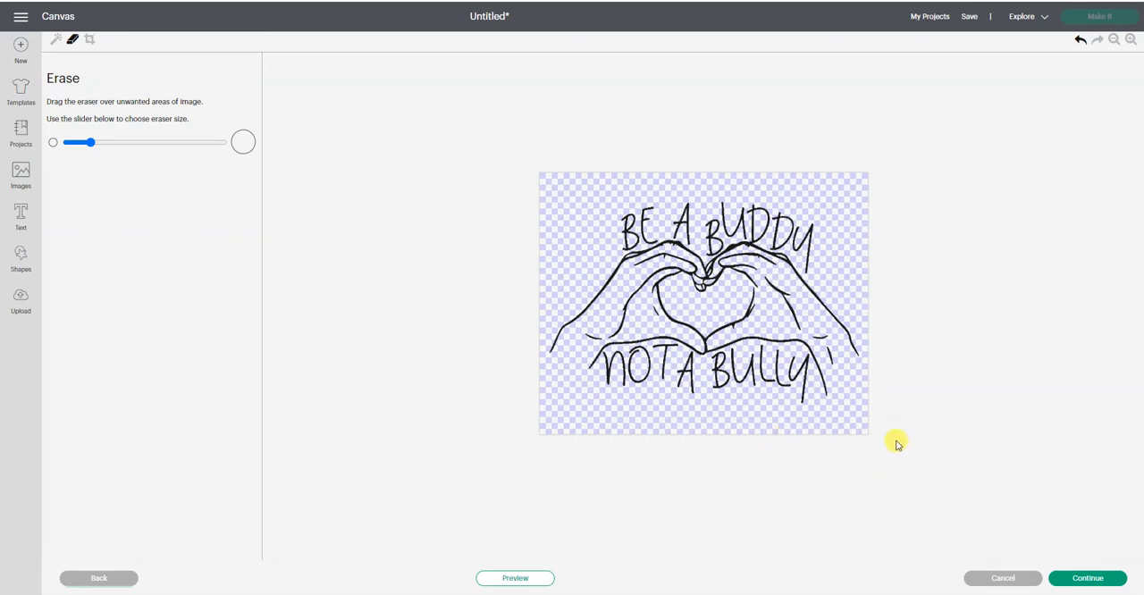
# - Preview the cleaned artwork and upload it as a Cut Image
pyautogui.click(1130, 40)
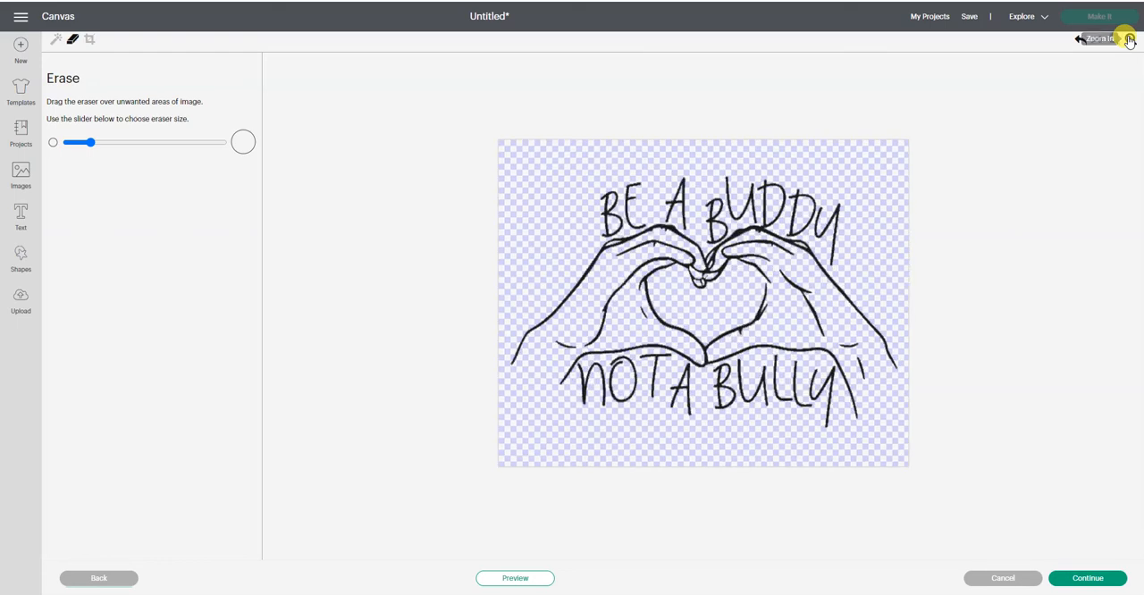
pyautogui.click(1130, 40)
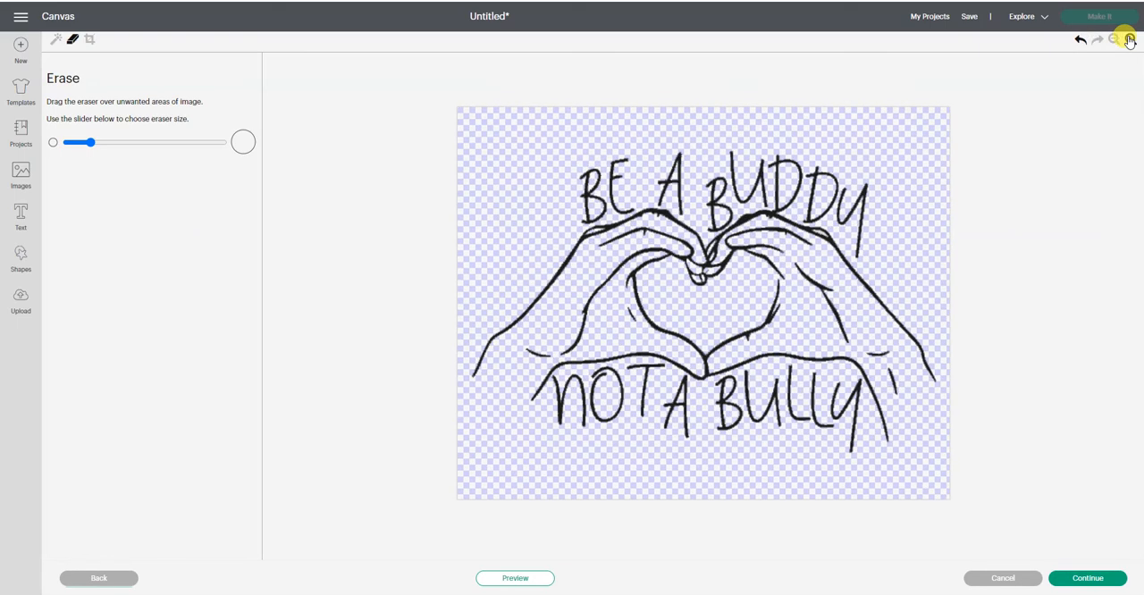
pyautogui.click(520, 580)
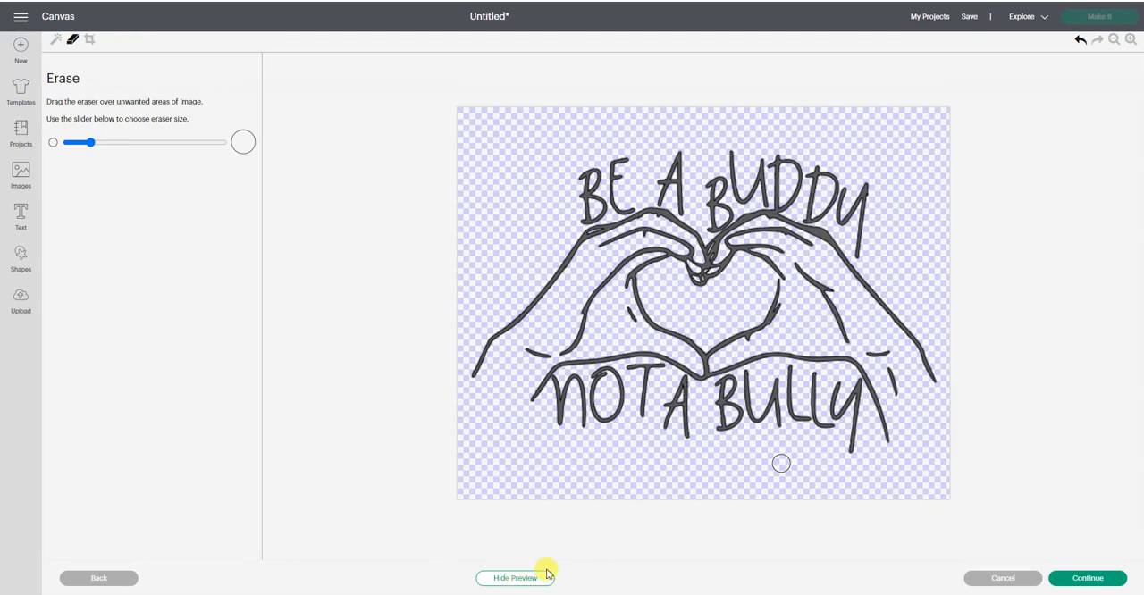
pyautogui.click(1087, 579)
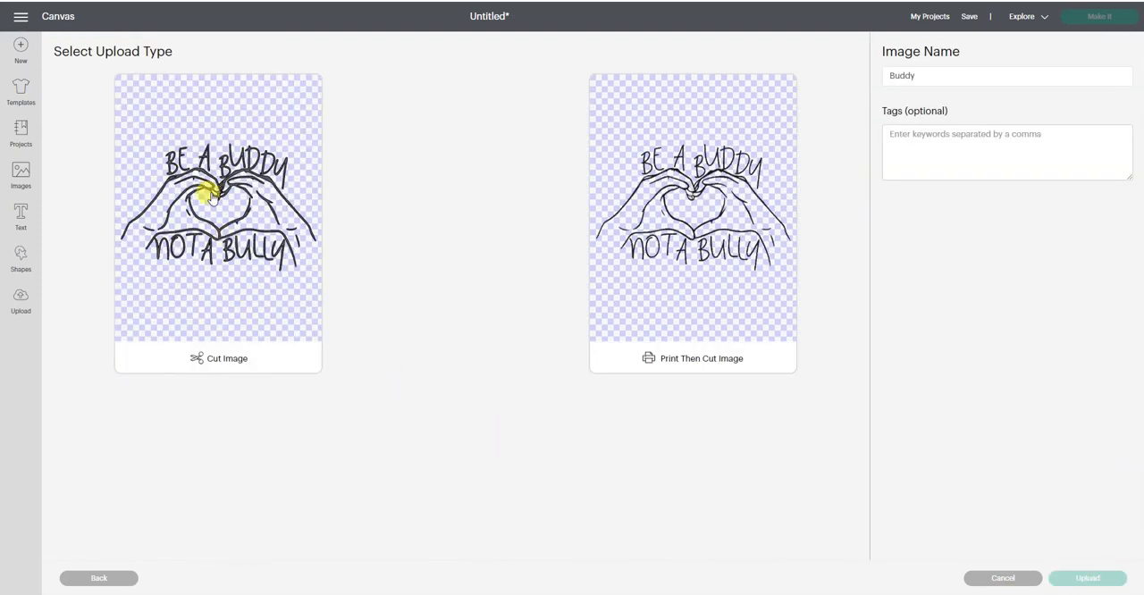
pyautogui.click(214, 300)
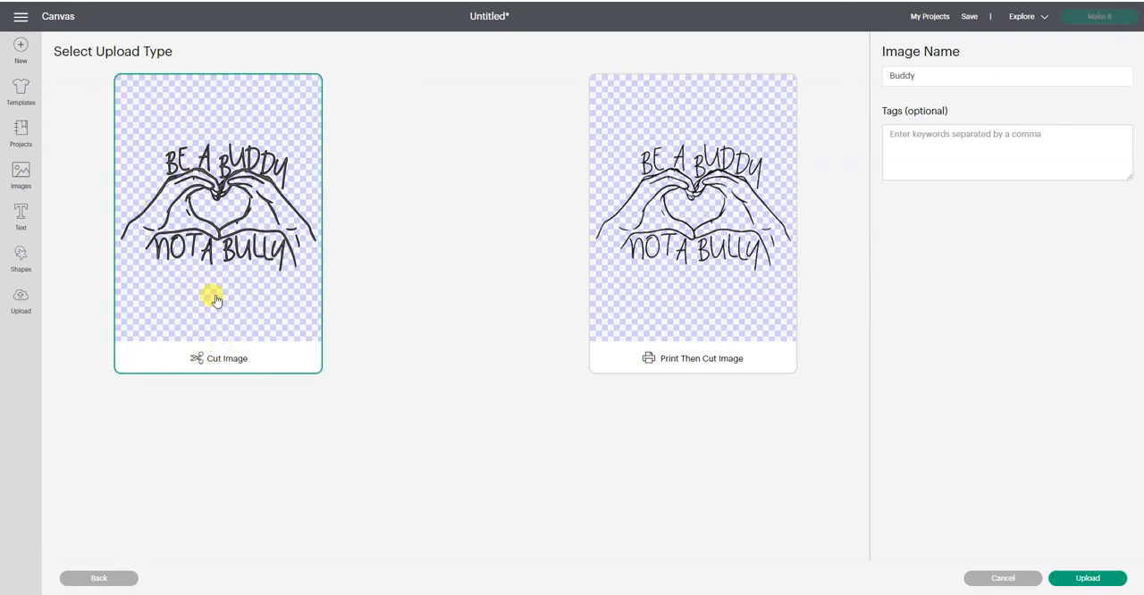
pyautogui.click(1090, 579)
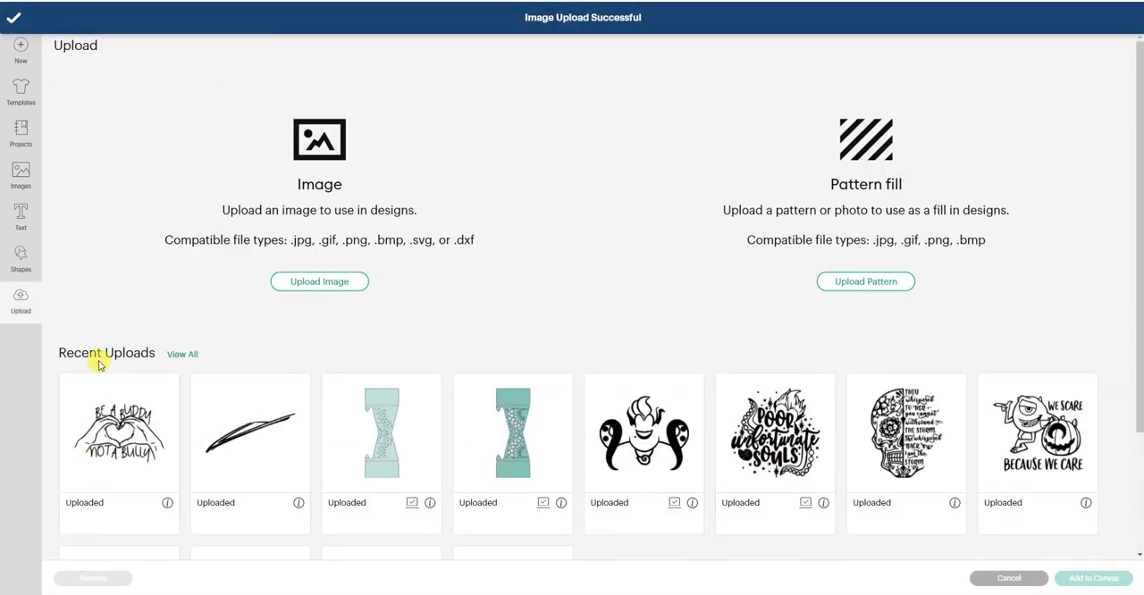
# - Add the uploaded Buddy image to the canvas, enlarged to about 14.1 by 9.2 inches and positioned around X 3.2, Y 0.7
pyautogui.click(96, 440)
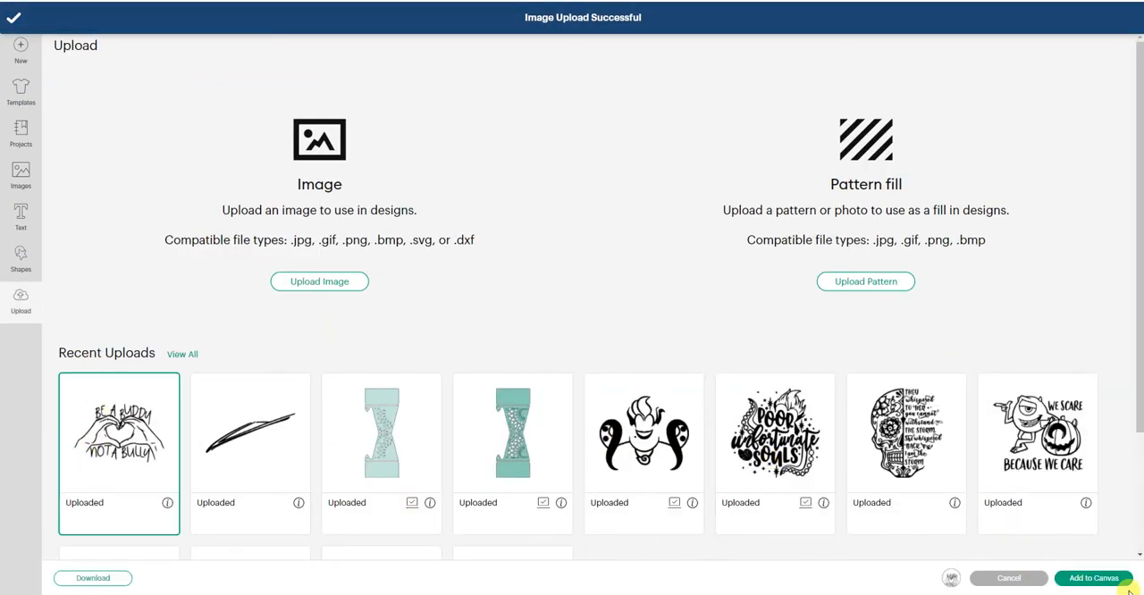
pyautogui.click(1094, 578)
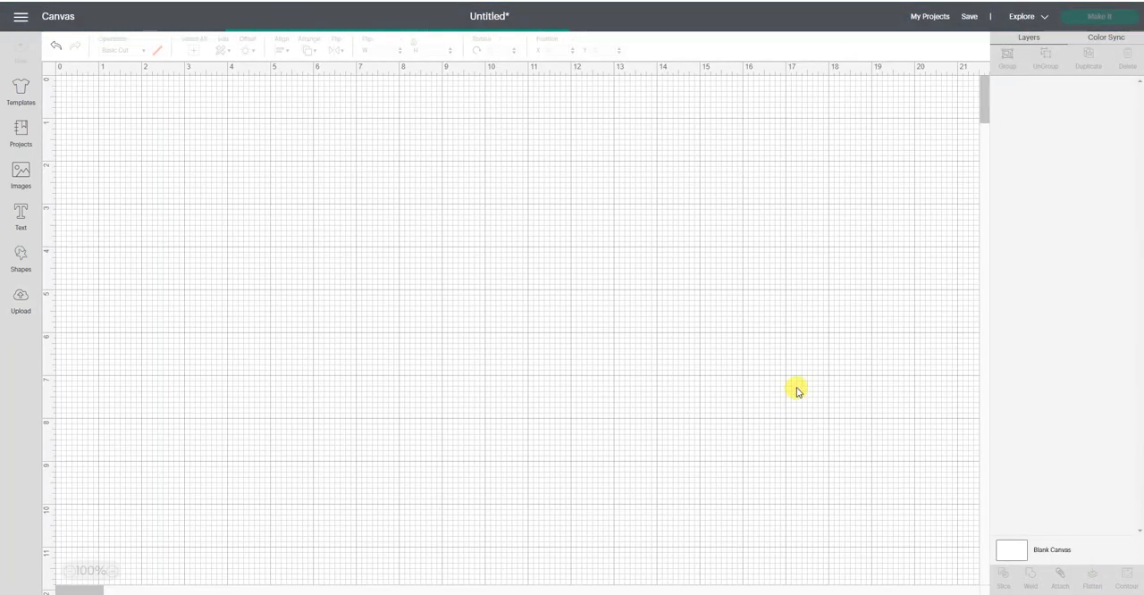
pyautogui.moveTo(396, 307); pyautogui.dragTo(695, 404)
pyautogui.moveTo(465, 358); pyautogui.dragTo(581, 369)
pyautogui.click(844, 252)
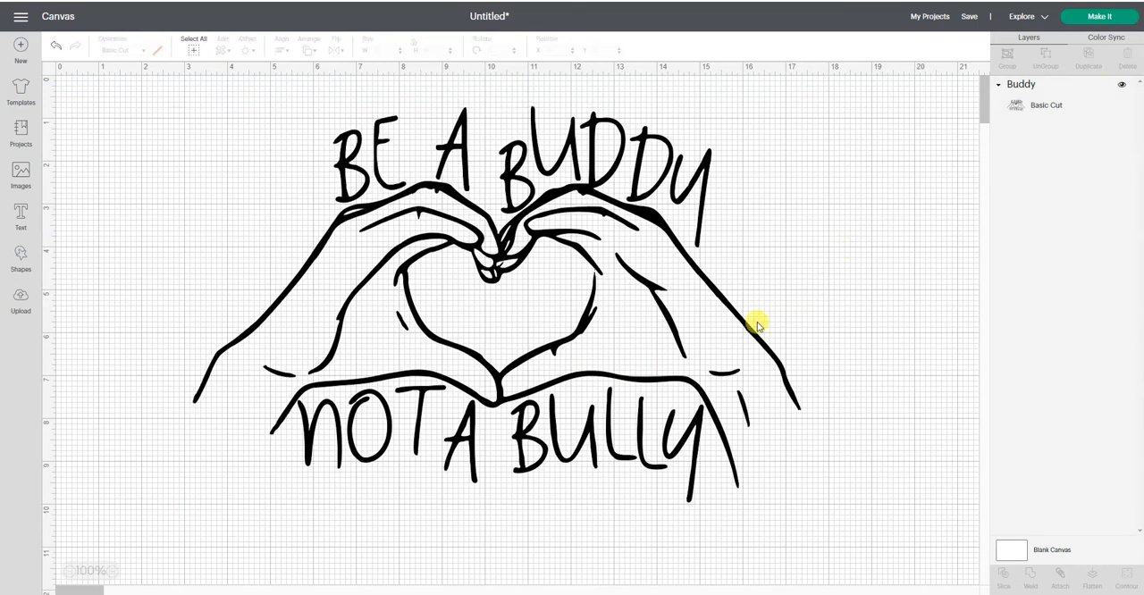
# - Duplicate the Buddy image on the canvas and color the copy red
pyautogui.click(505, 255)
pyautogui.rightClick(505, 256)
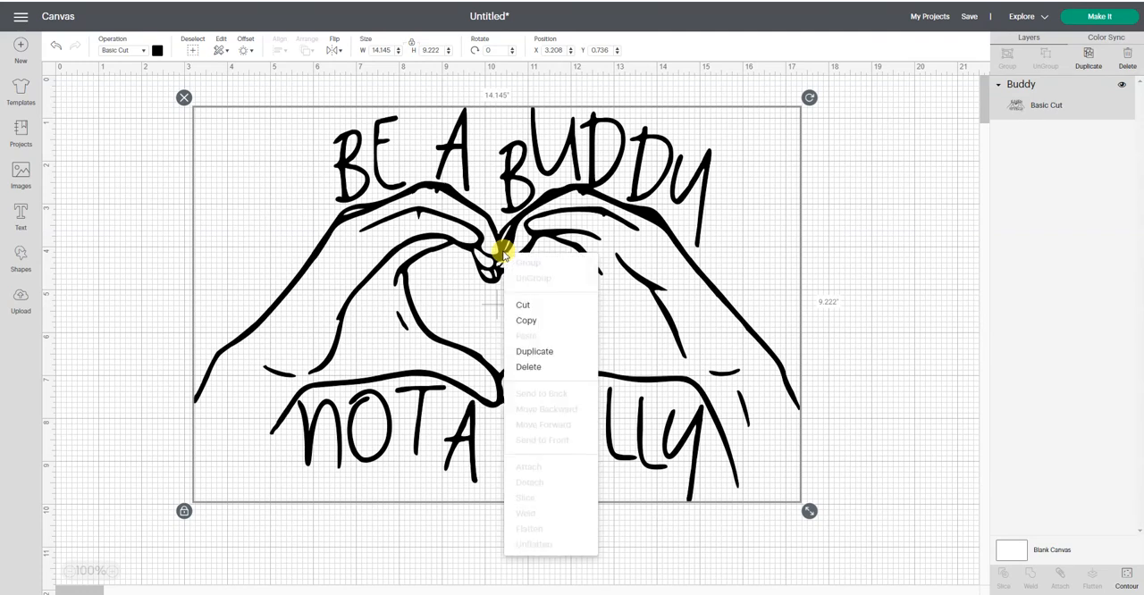
pyautogui.click(544, 353)
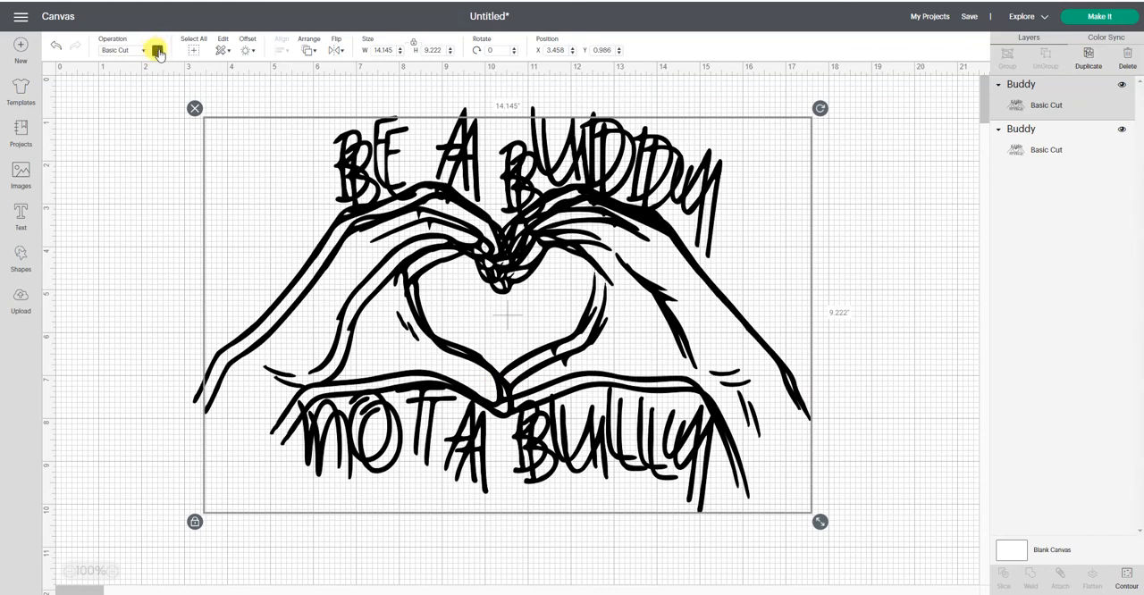
pyautogui.click(158, 51)
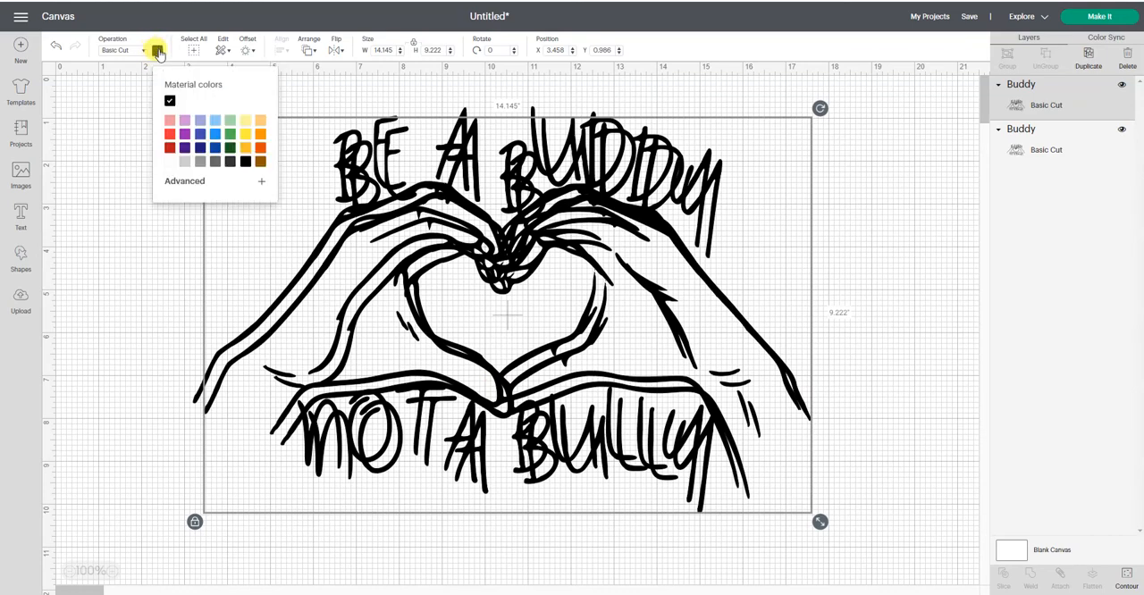
pyautogui.click(169, 136)
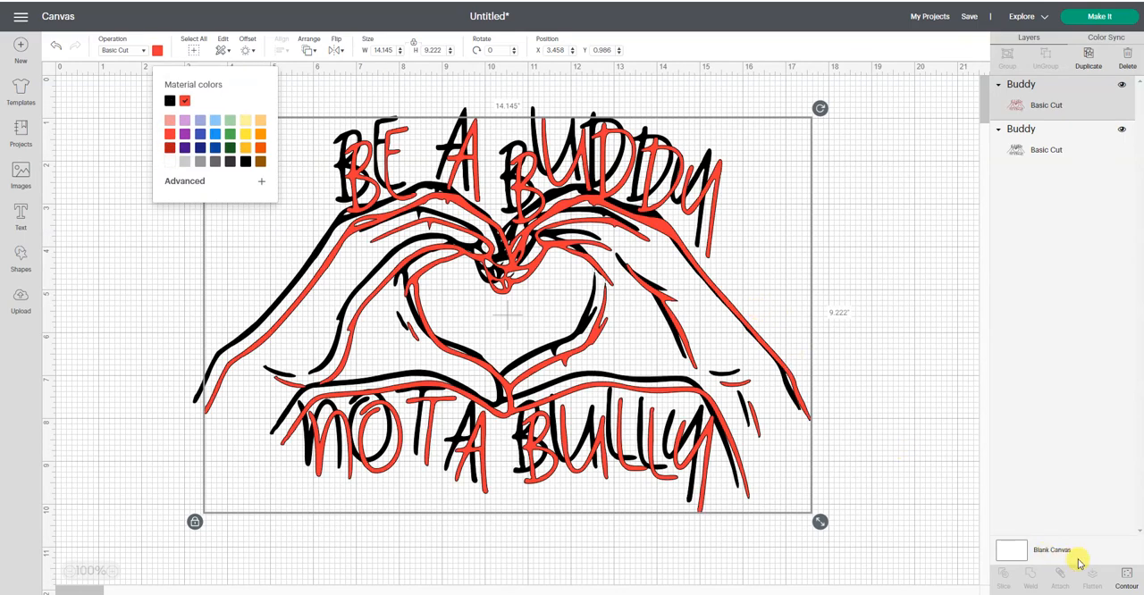
# - Start Contour on the red Buddy copy and hide the letters of "NOT A"
pyautogui.click(1128, 576)
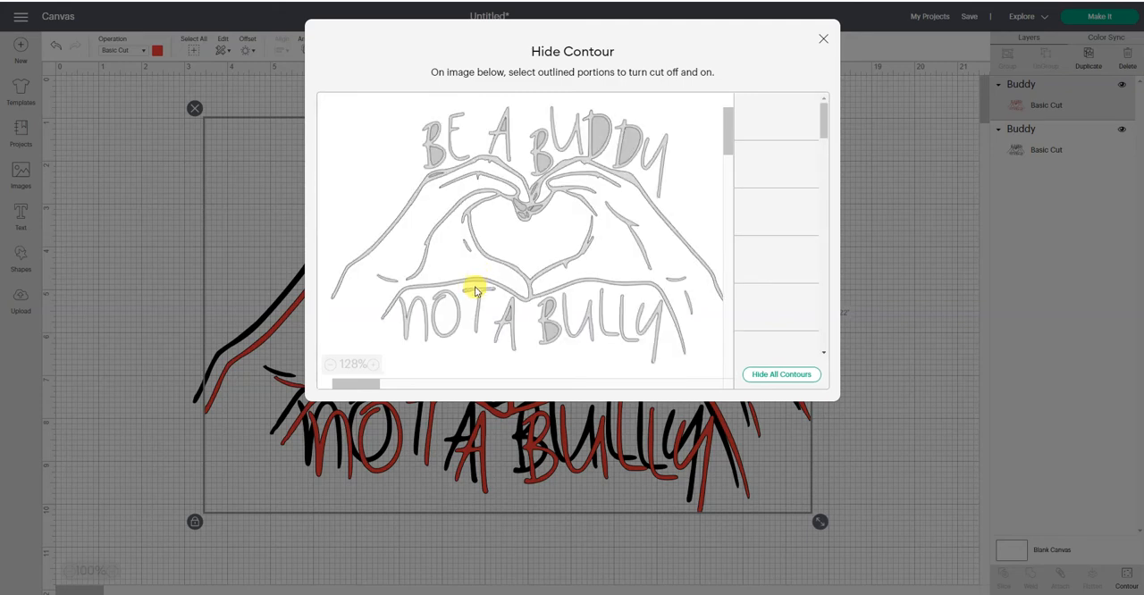
pyautogui.click(426, 330)
pyautogui.click(531, 264)
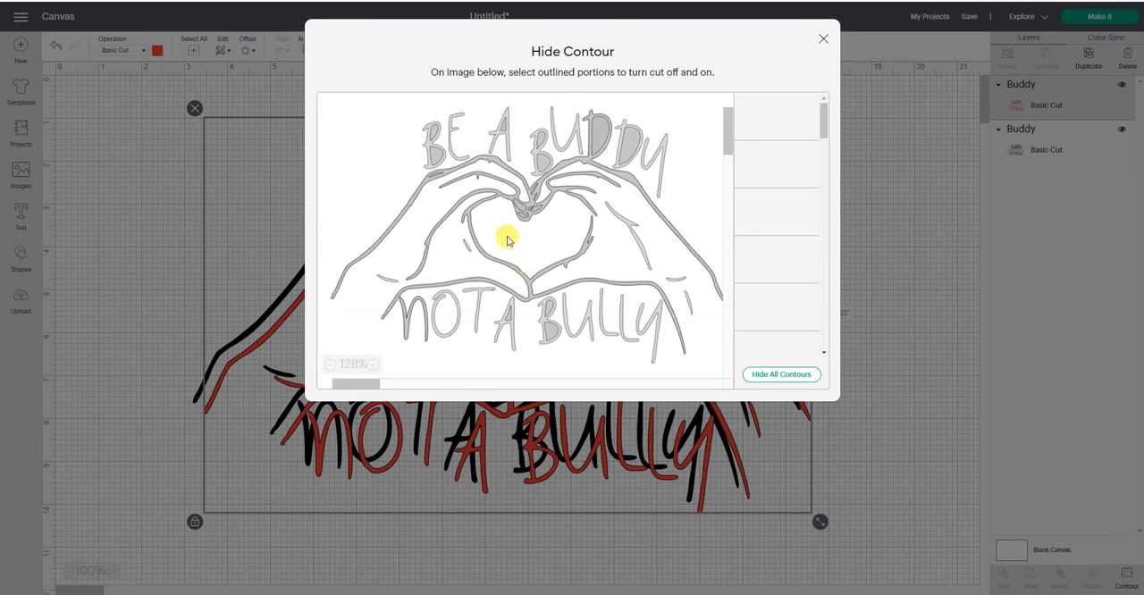
pyautogui.click(427, 330)
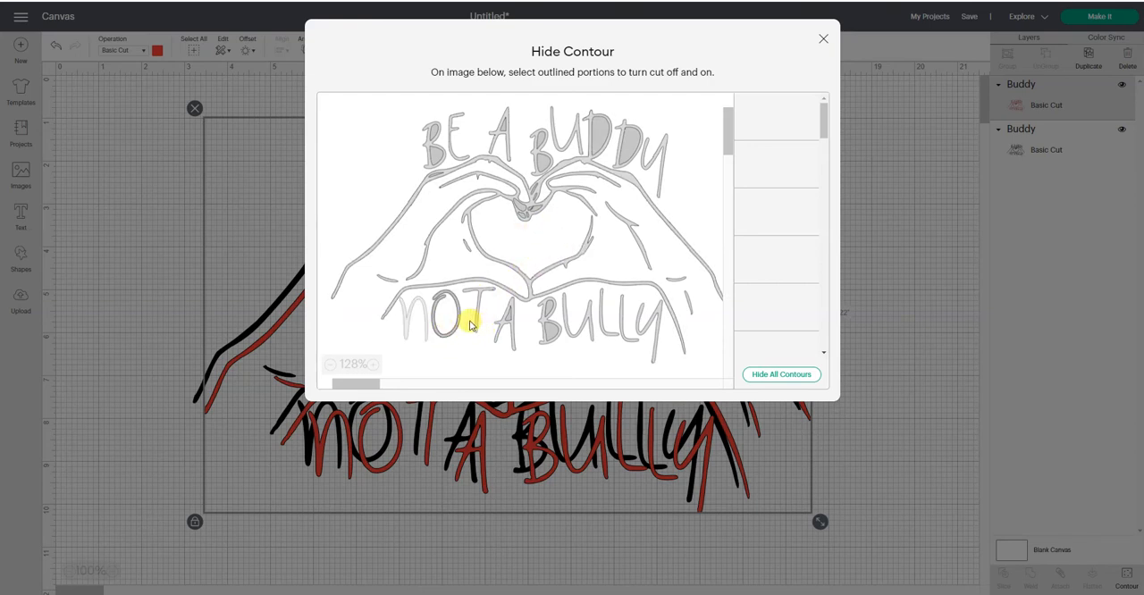
pyautogui.click(478, 325)
pyautogui.click(487, 329)
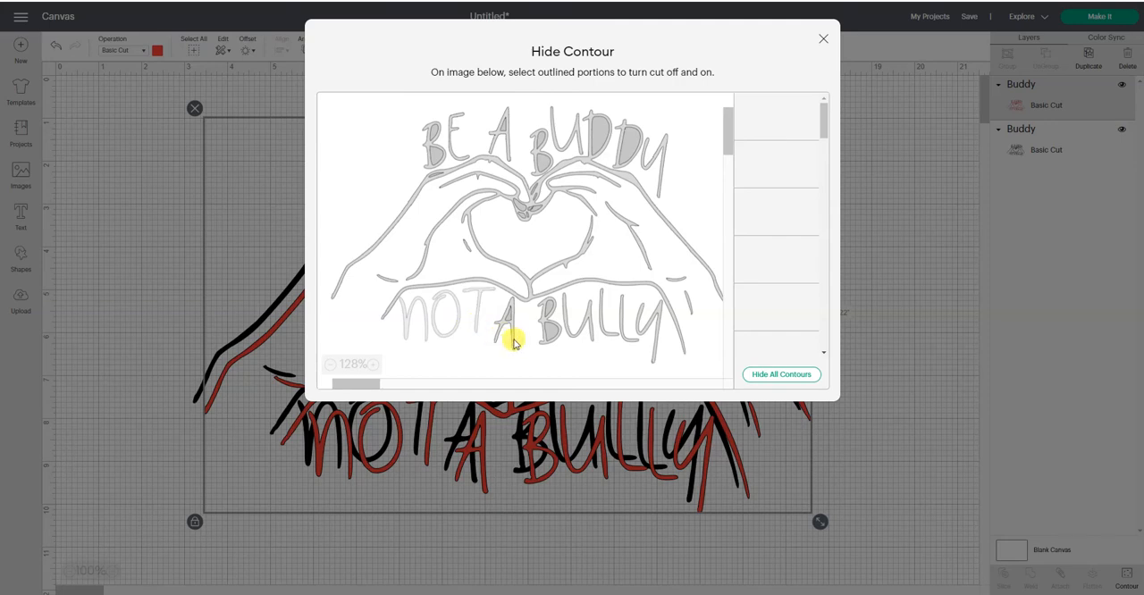
pyautogui.click(510, 334)
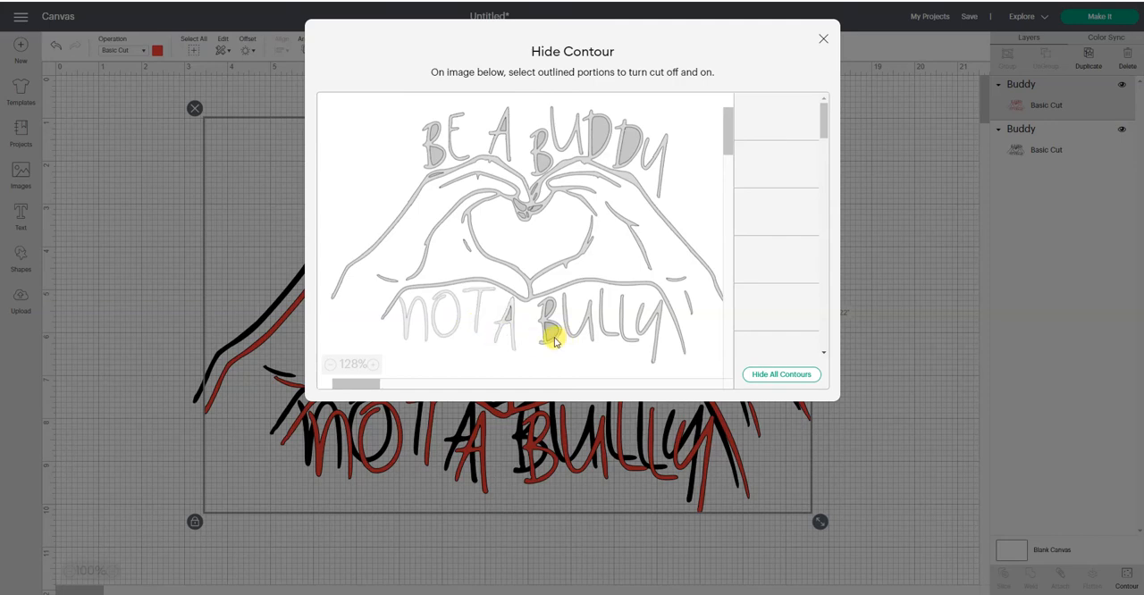
# - Hide the contours of the U and both Ls in "BULLY", both Ys, and the U in "BUDDY"
pyautogui.click(554, 342)
pyautogui.click(580, 327)
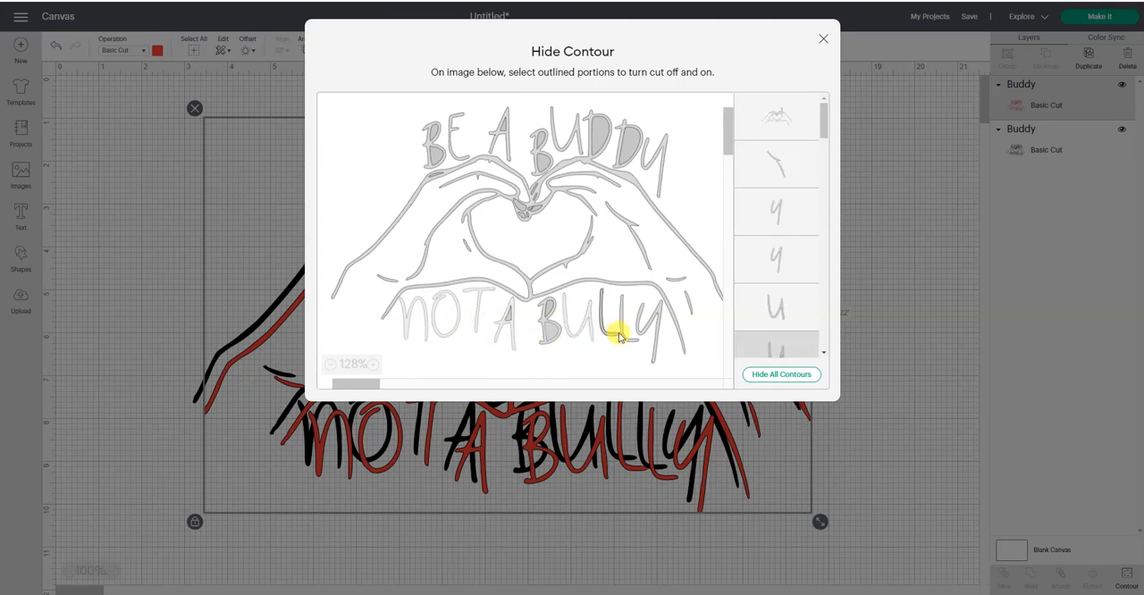
pyautogui.click(617, 336)
pyautogui.click(623, 335)
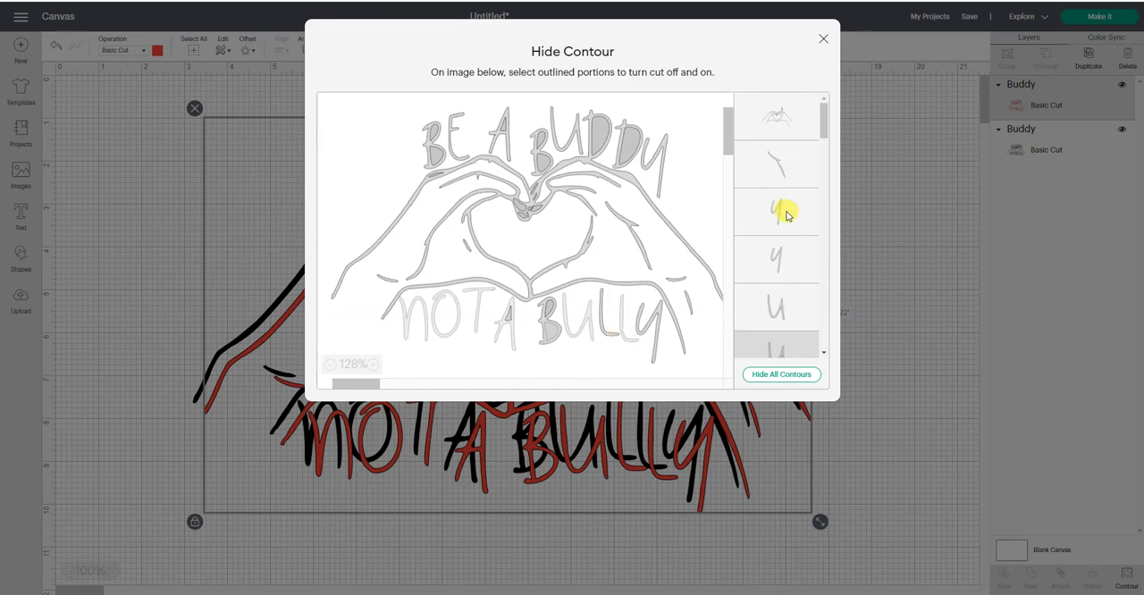
pyautogui.click(788, 215)
pyautogui.click(798, 258)
pyautogui.click(798, 303)
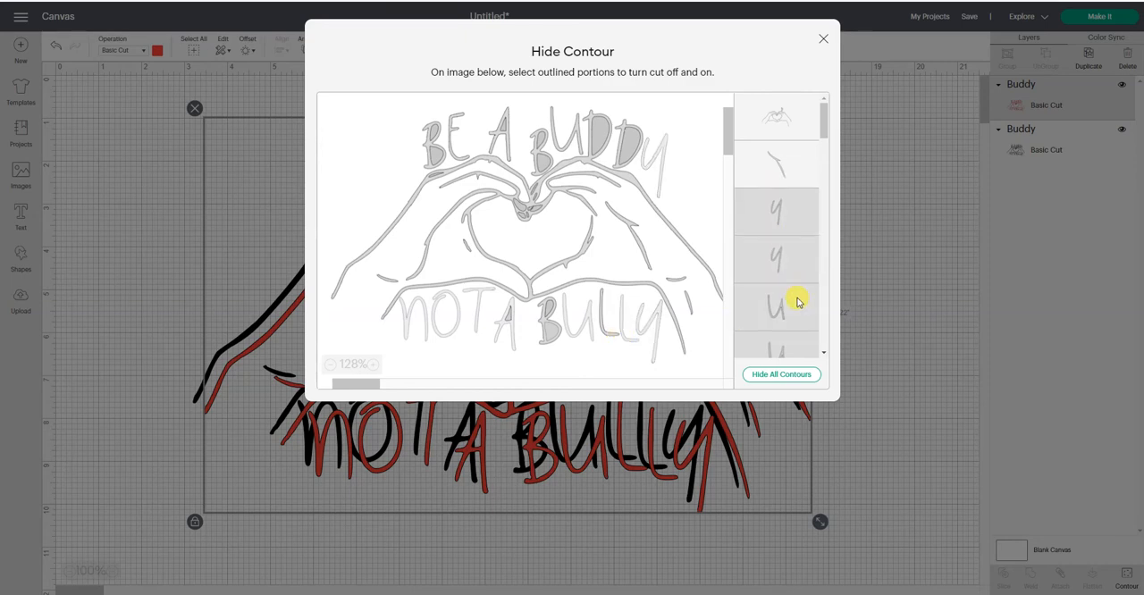
# - Continue through the contour list, hiding a D, the remaining A, and the first two B outlines
pyautogui.scroll(-3, 797, 299)
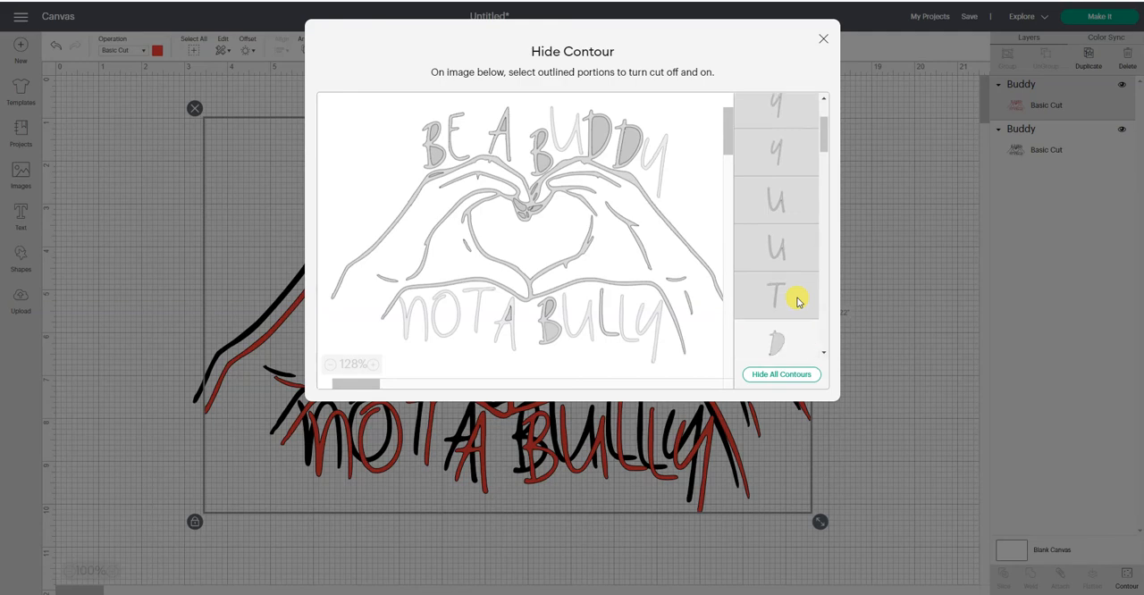
pyautogui.click(790, 280)
pyautogui.scroll(-3, 790, 281)
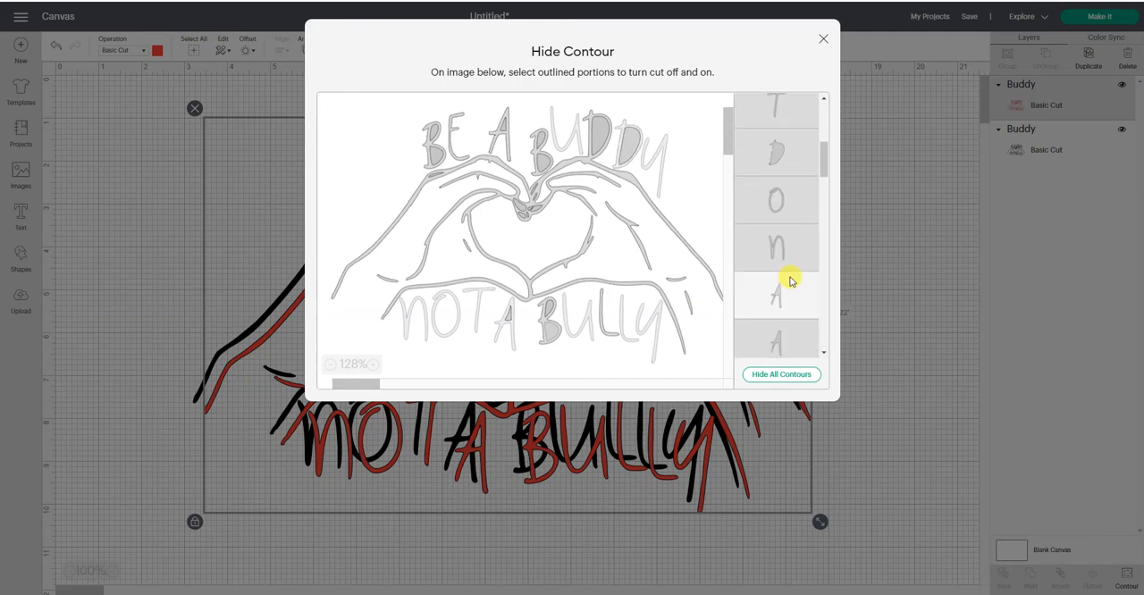
pyautogui.click(787, 291)
pyautogui.scroll(-3, 788, 290)
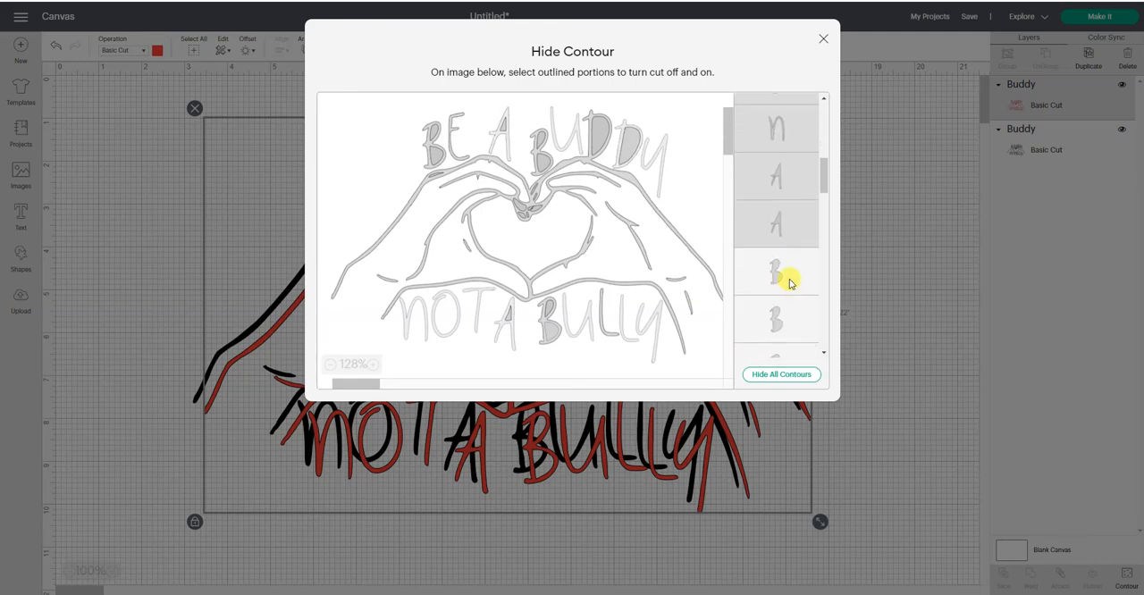
pyautogui.click(789, 282)
pyautogui.click(792, 311)
# - Hide the last B outline, the E, and the remaining L and letter contours below it
pyautogui.scroll(-3, 792, 312)
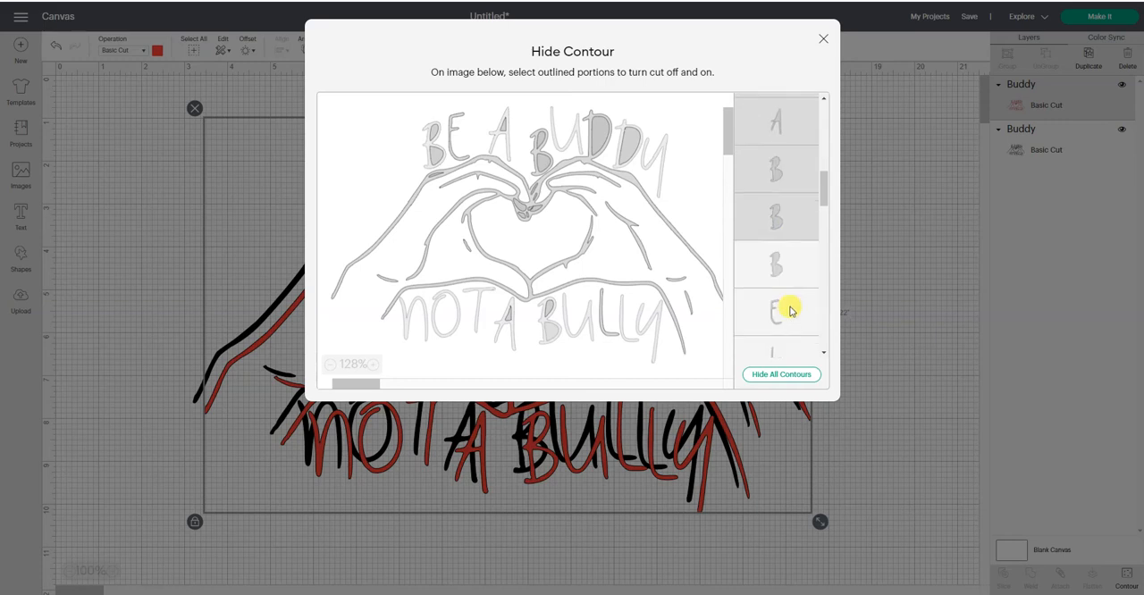
pyautogui.click(776, 254)
pyautogui.click(798, 298)
pyautogui.click(795, 346)
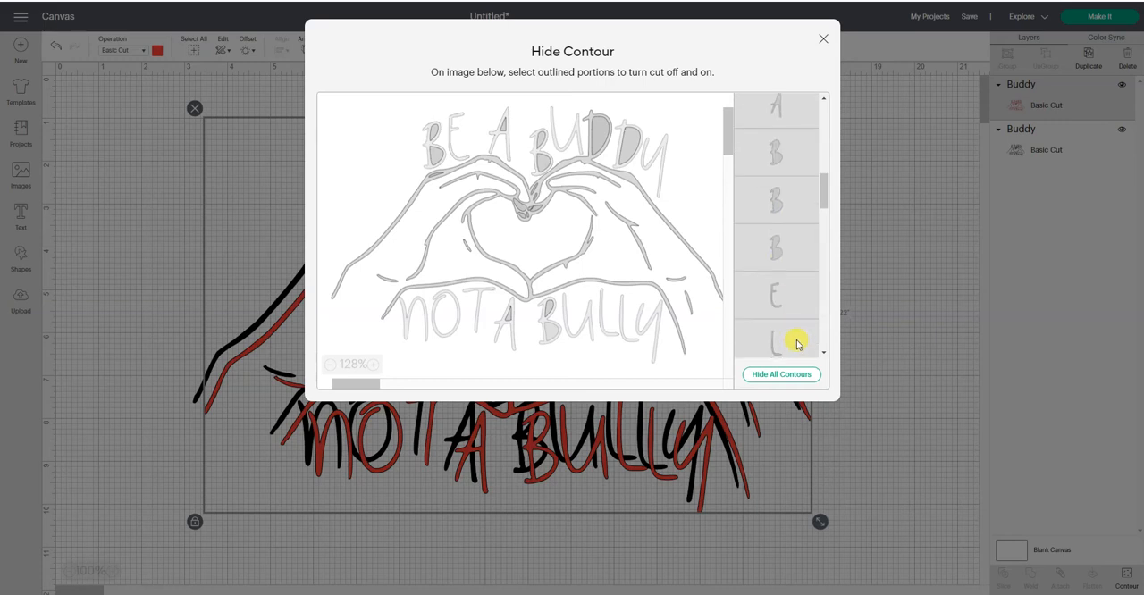
pyautogui.scroll(-2, 793, 339)
pyautogui.click(779, 323)
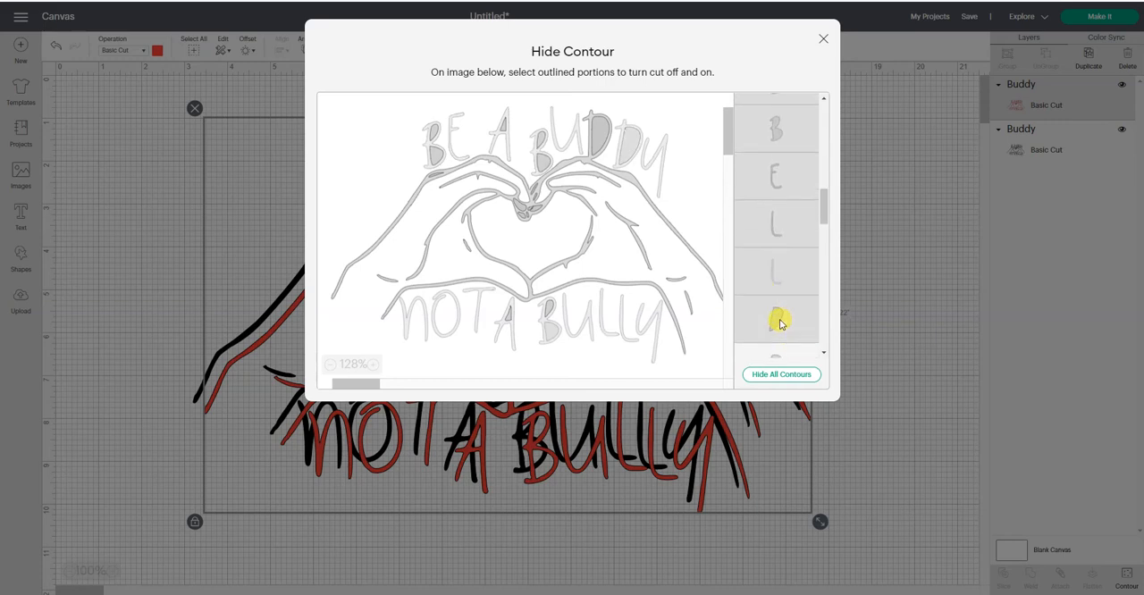
# - Hide the rounded inner contours of the letters, the short stroke beside the right wrist, and the first fingertip contour
pyautogui.scroll(-2, 774, 286)
pyautogui.click(768, 254)
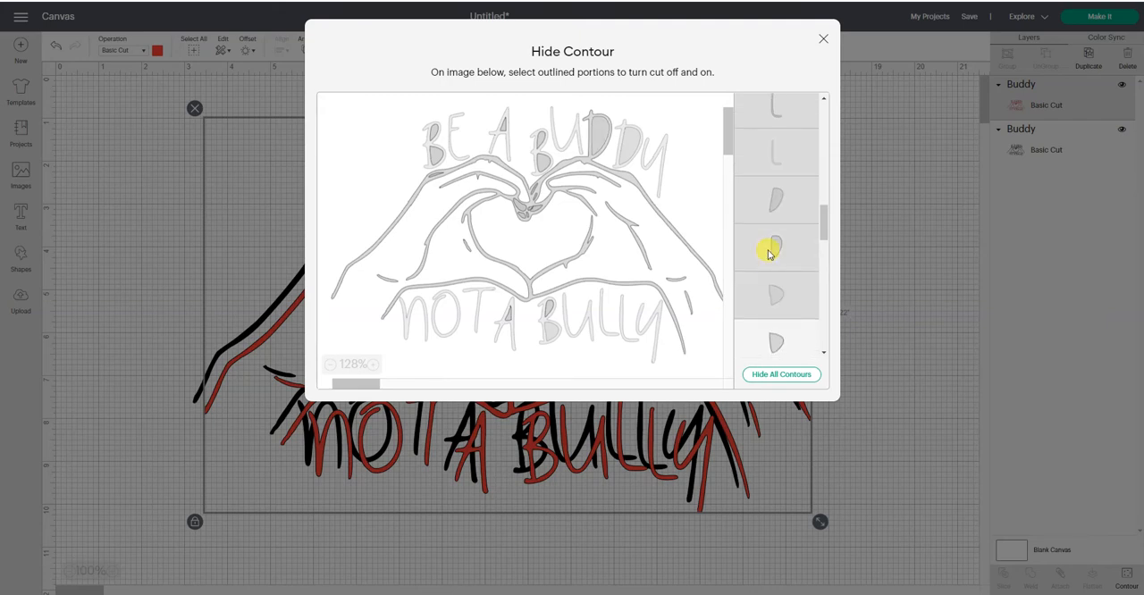
pyautogui.click(774, 346)
pyautogui.scroll(-2, 779, 295)
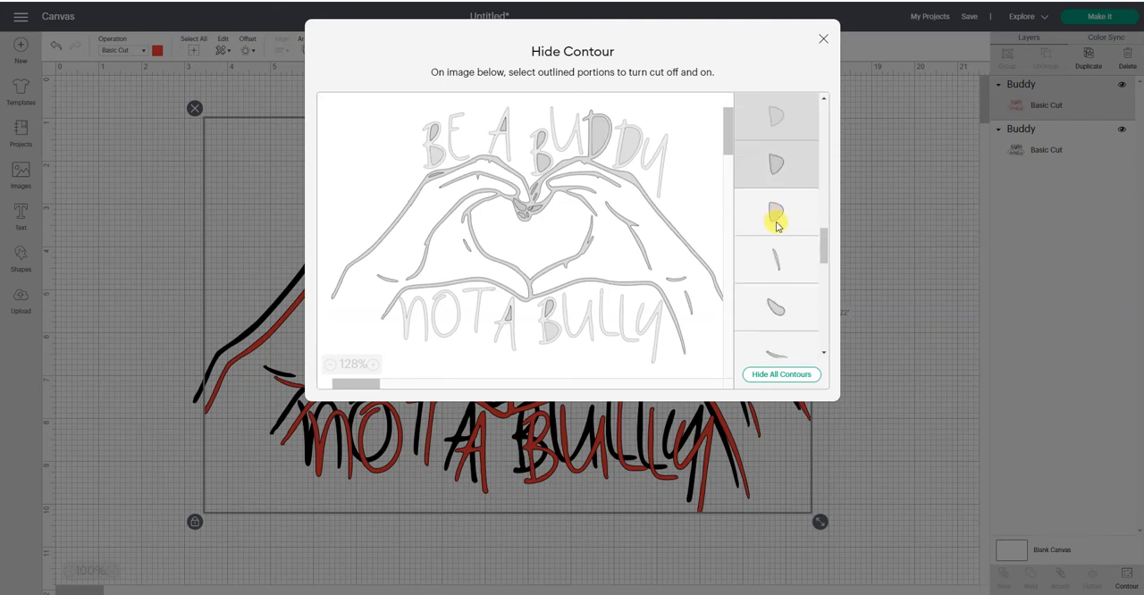
pyautogui.click(774, 220)
pyautogui.click(782, 259)
pyautogui.click(779, 305)
# - Hide the curved wrist dashes, the leaf-shaped letter openings, the short stroke inside the heart, and another small fingertip contour
pyautogui.scroll(-2, 785, 286)
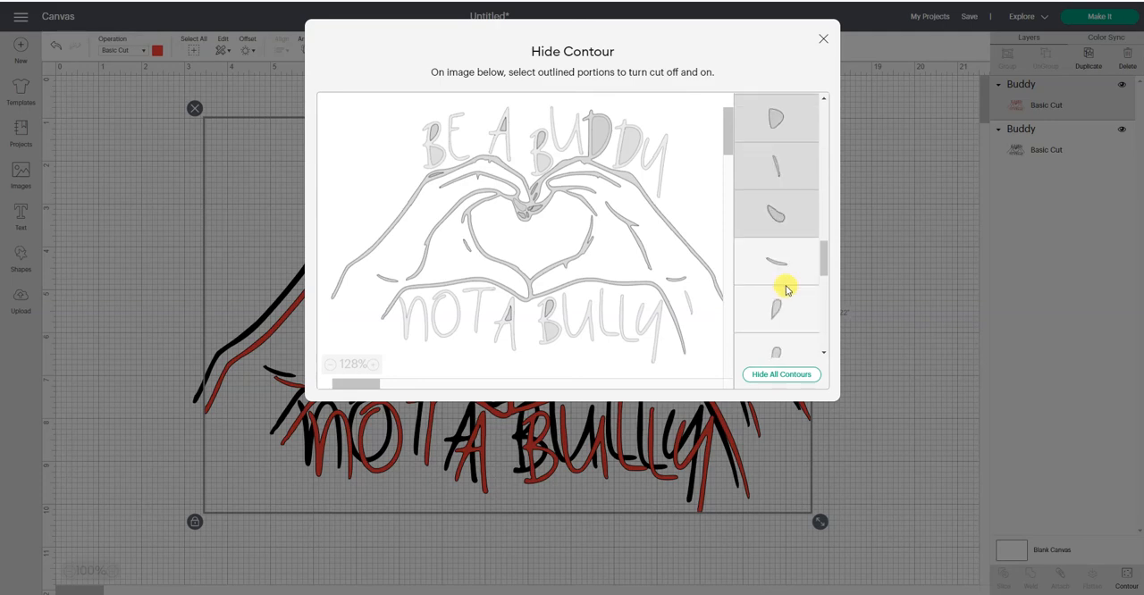
pyautogui.click(777, 250)
pyautogui.click(780, 286)
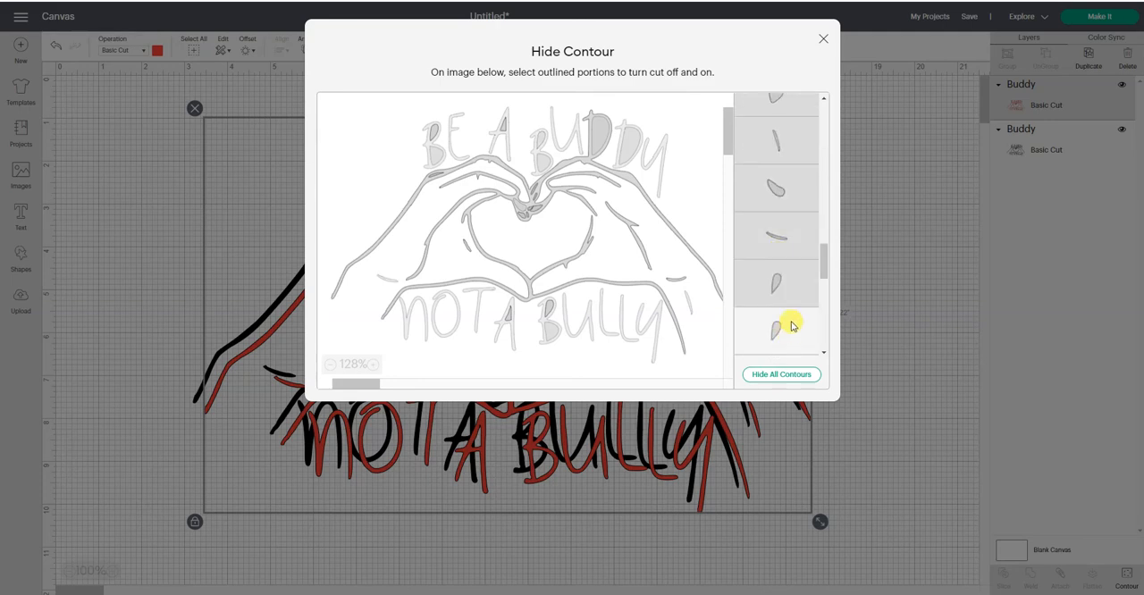
pyautogui.click(792, 327)
pyautogui.scroll(-3, 792, 322)
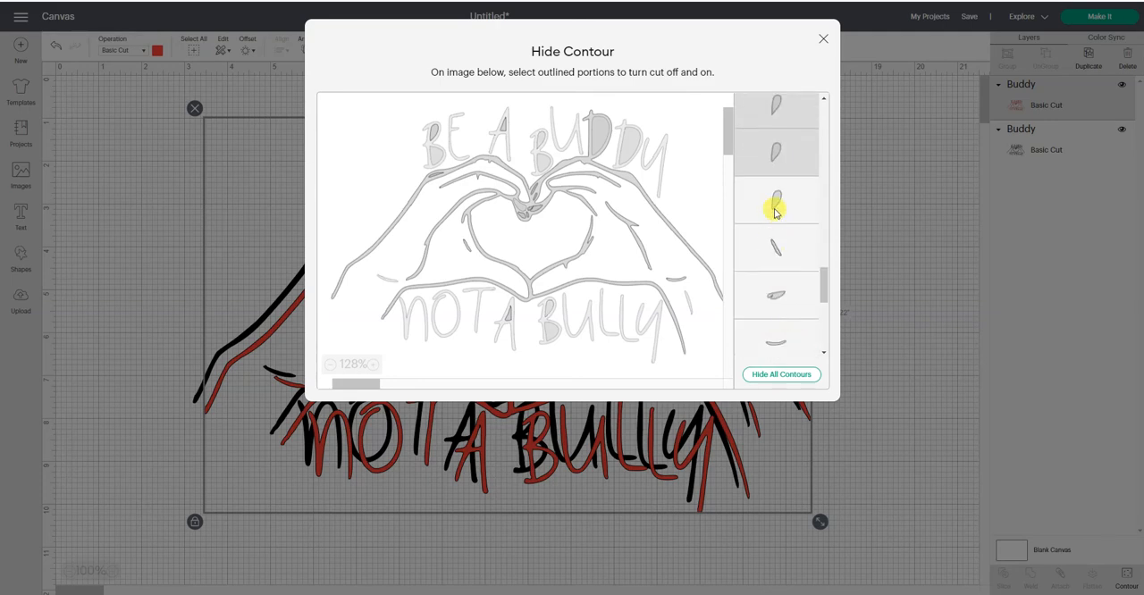
pyautogui.click(772, 214)
pyautogui.click(780, 245)
pyautogui.click(791, 292)
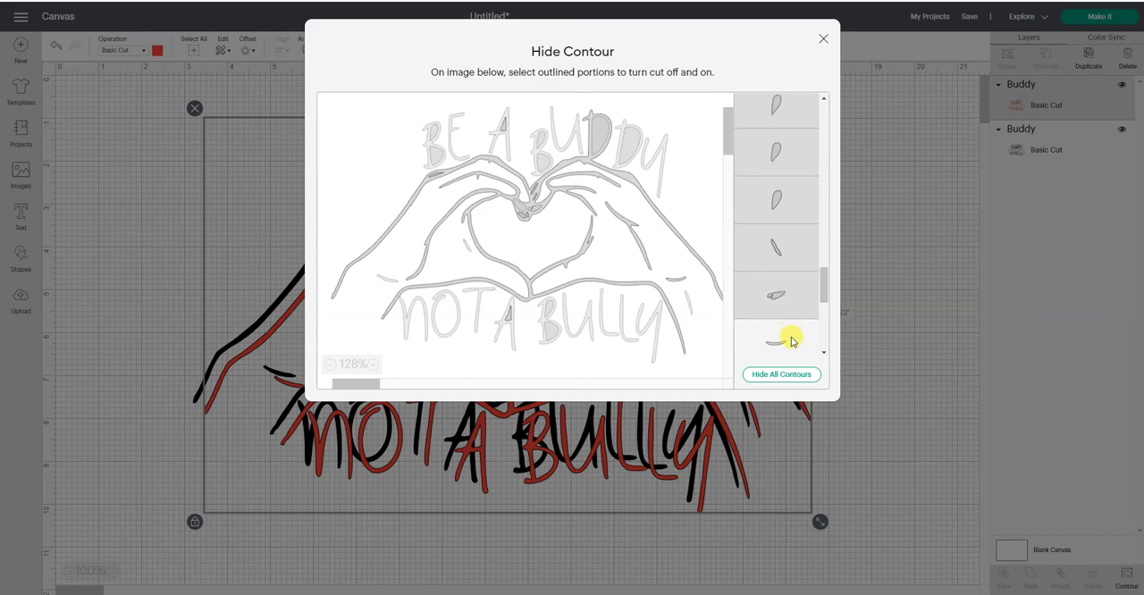
pyautogui.click(791, 341)
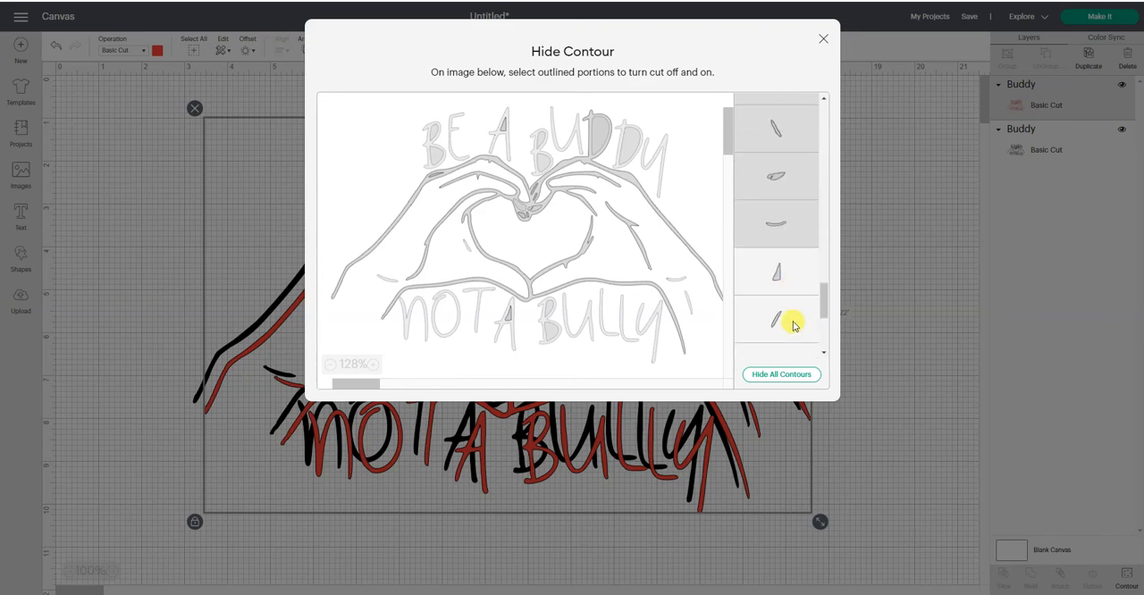
# - Hide the triangular A openings and all remaining small contours at the end of the list, and finish the Contour edit
pyautogui.click(781, 275)
pyautogui.click(785, 314)
pyautogui.scroll(-3, 785, 312)
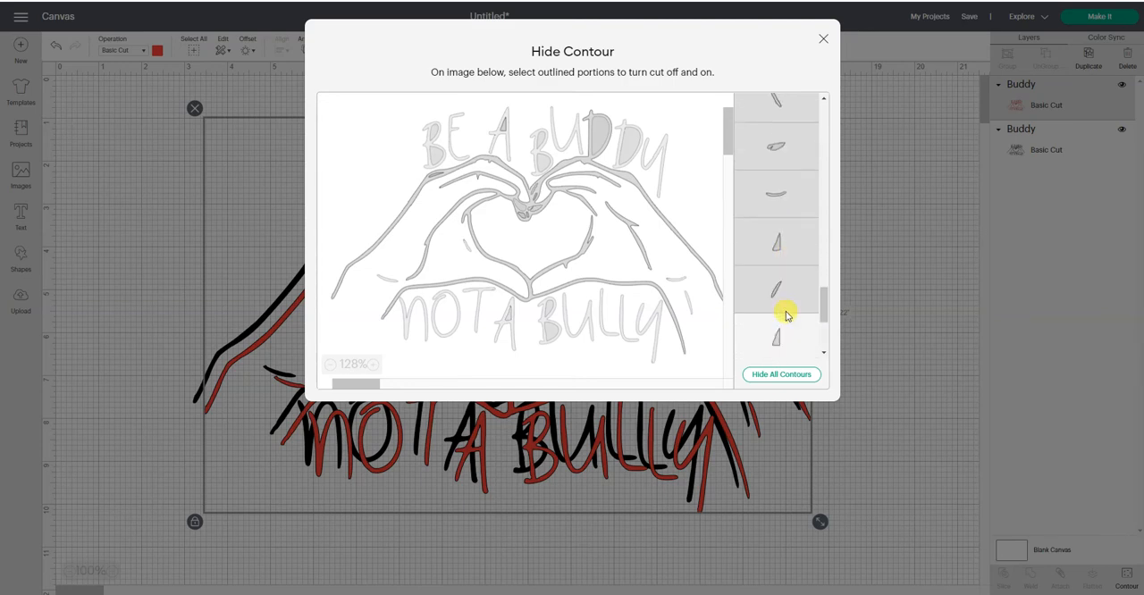
pyautogui.click(772, 250)
pyautogui.click(781, 288)
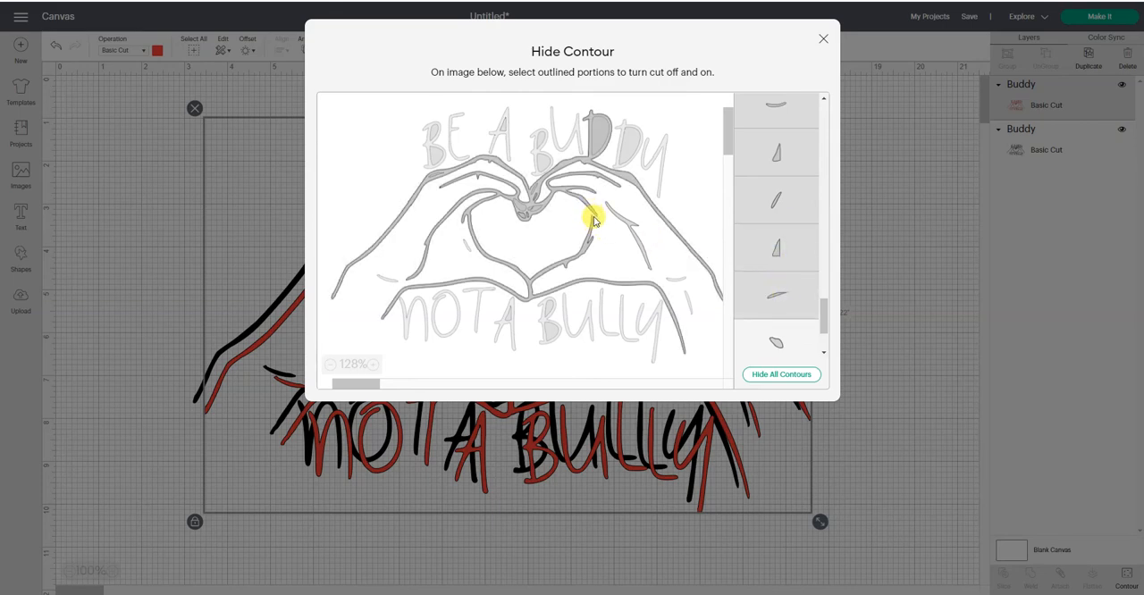
pyautogui.click(788, 328)
pyautogui.scroll(-2, 790, 304)
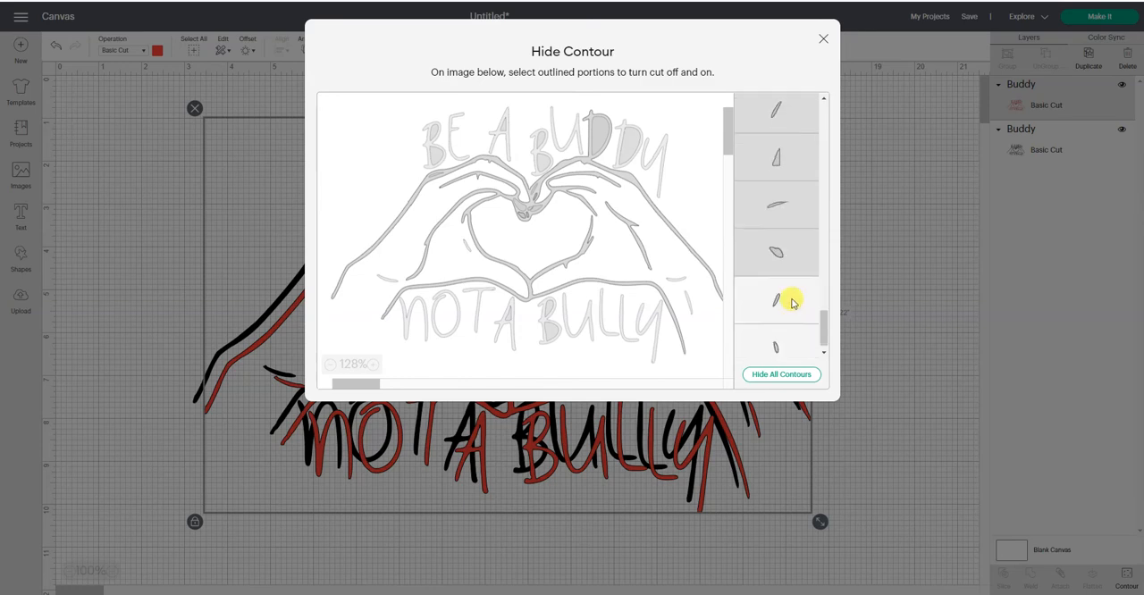
pyautogui.click(787, 284)
pyautogui.click(778, 331)
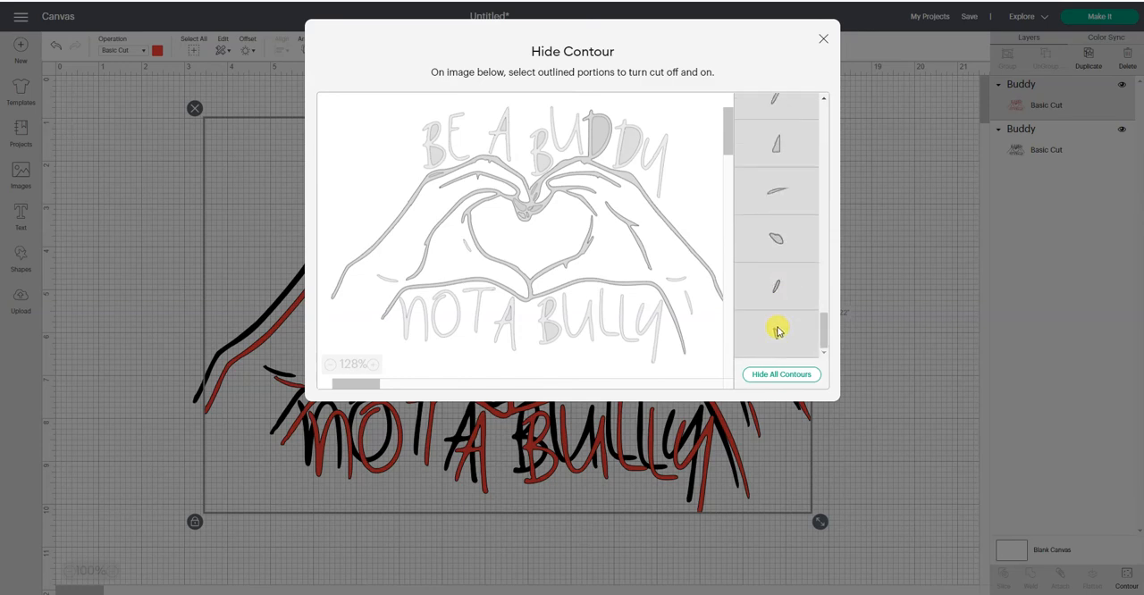
pyautogui.click(822, 42)
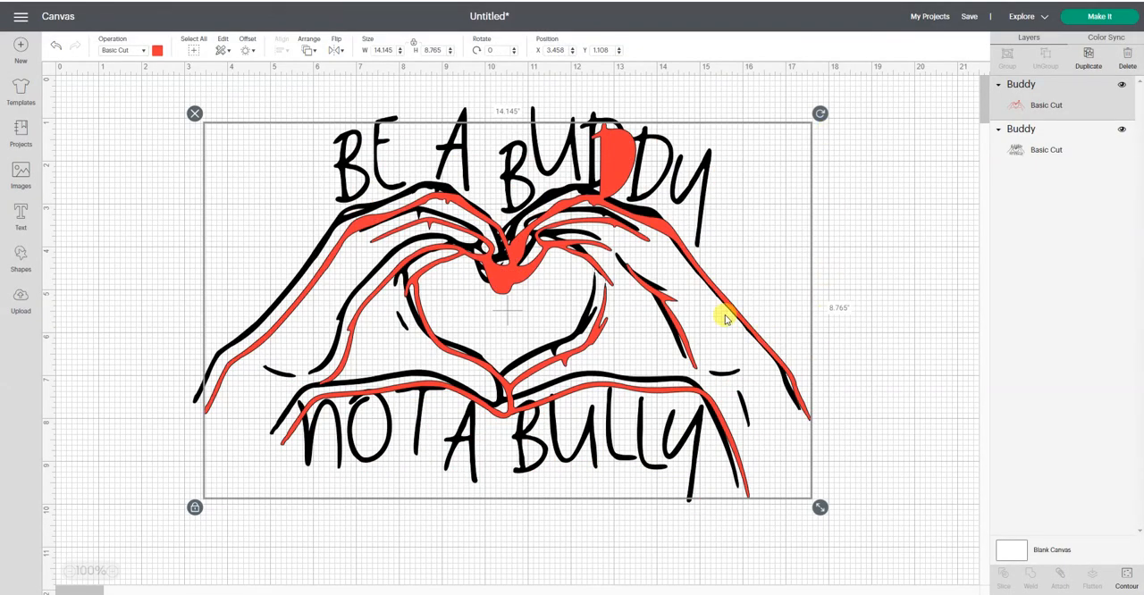
# - Move the red hands copy away from the black artwork to about X 8.04, Y 1.47
pyautogui.moveTo(733, 311); pyautogui.dragTo(900, 407)
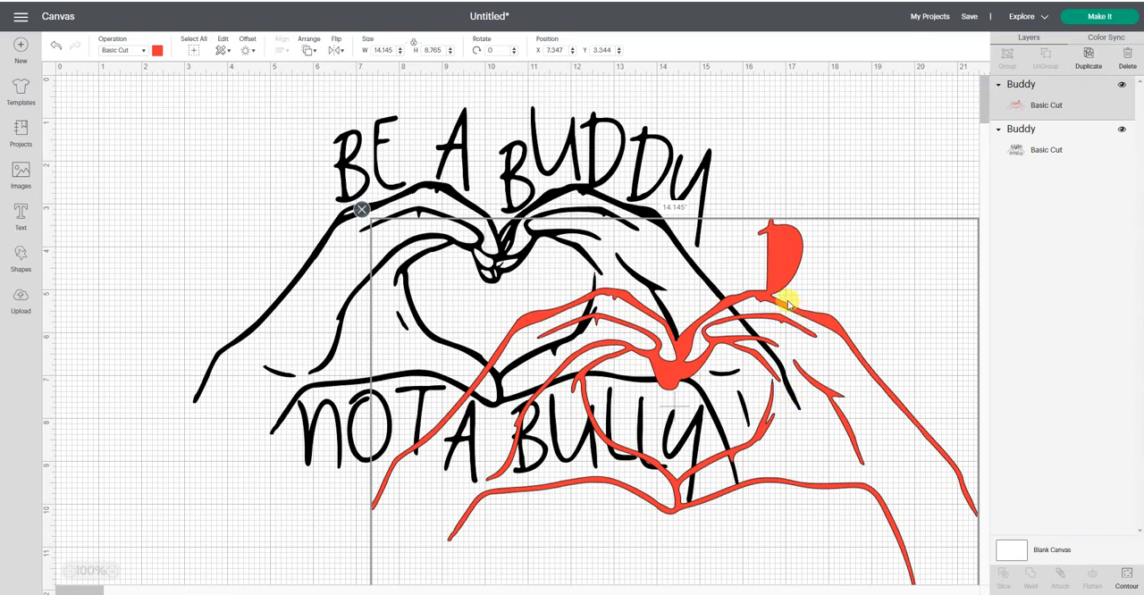
pyautogui.moveTo(774, 302); pyautogui.dragTo(826, 231)
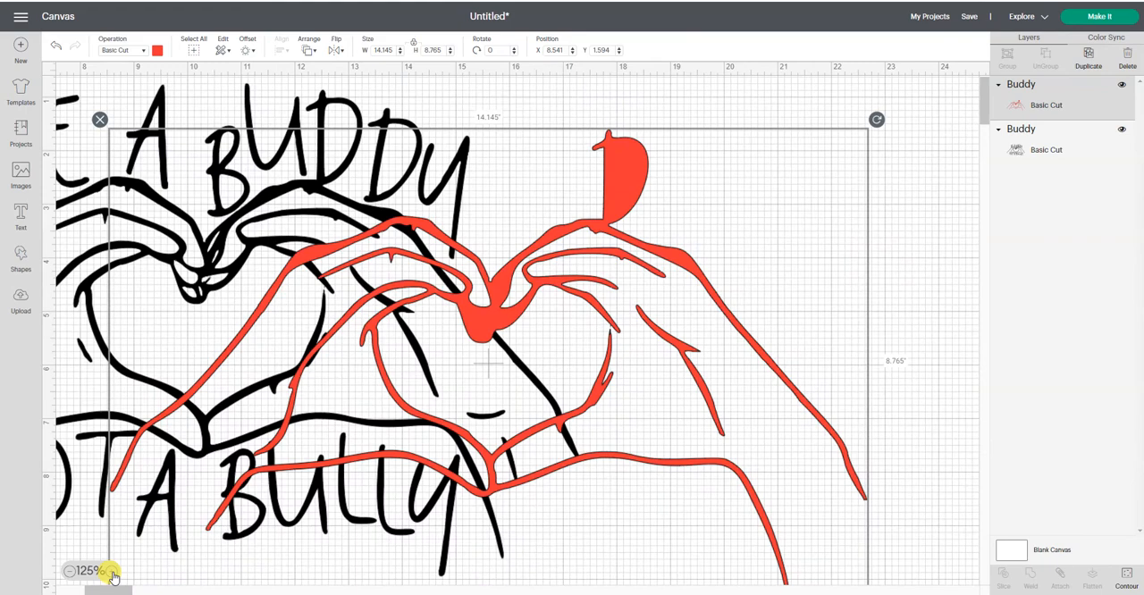
pyautogui.click(112, 576)
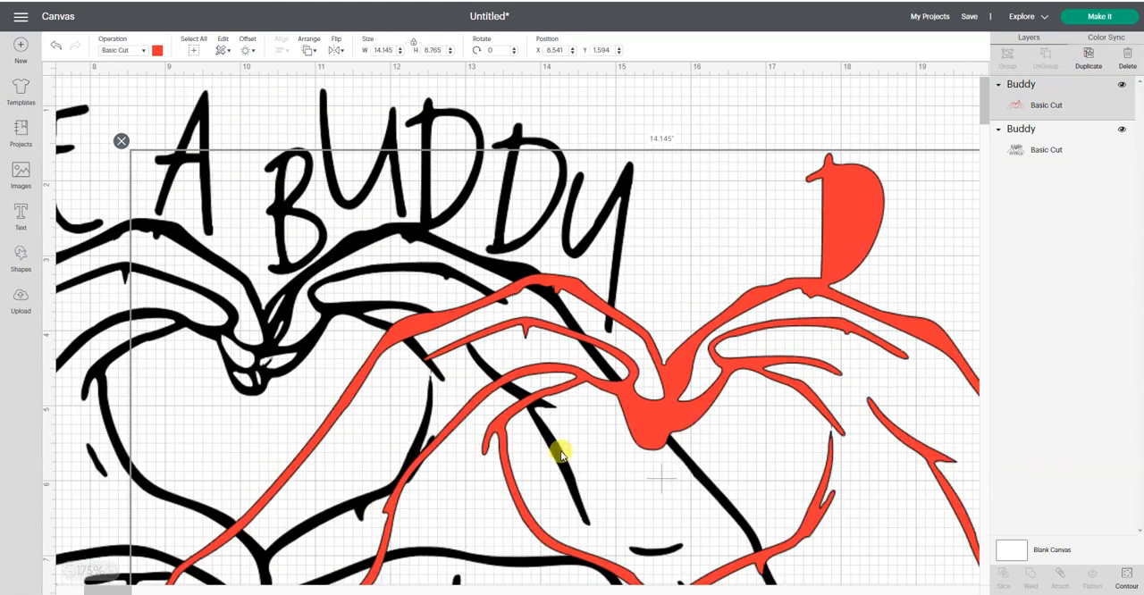
pyautogui.moveTo(763, 351); pyautogui.dragTo(724, 341)
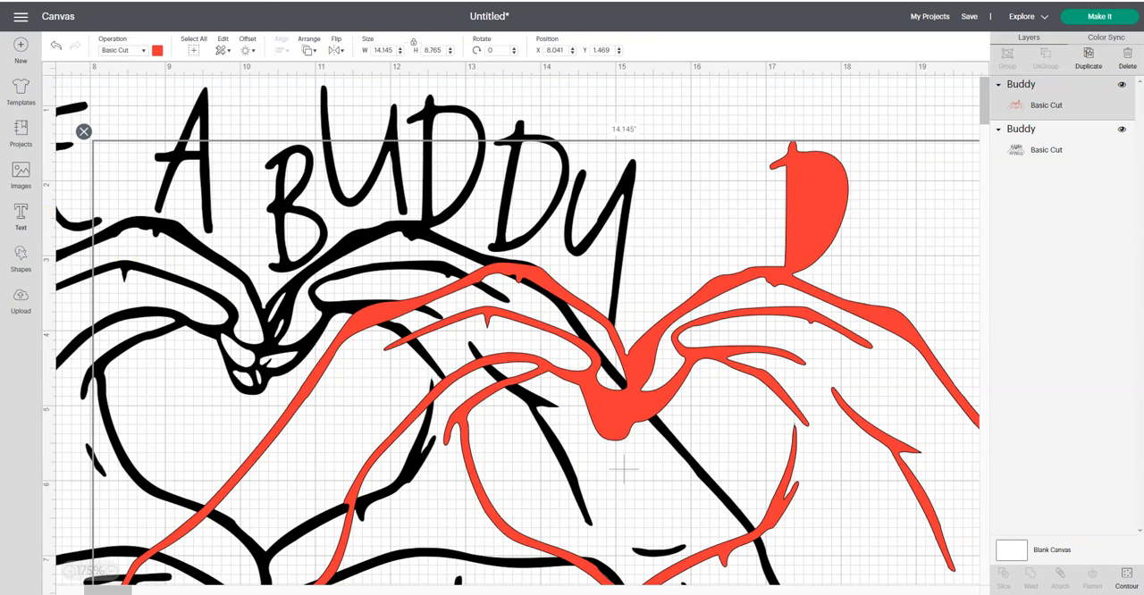
# - Add a square, unlock its proportions, shrink it to about 0.042 by 0.333 inches, and place it over the gap in the heart's right outline
pyautogui.click(19, 256)
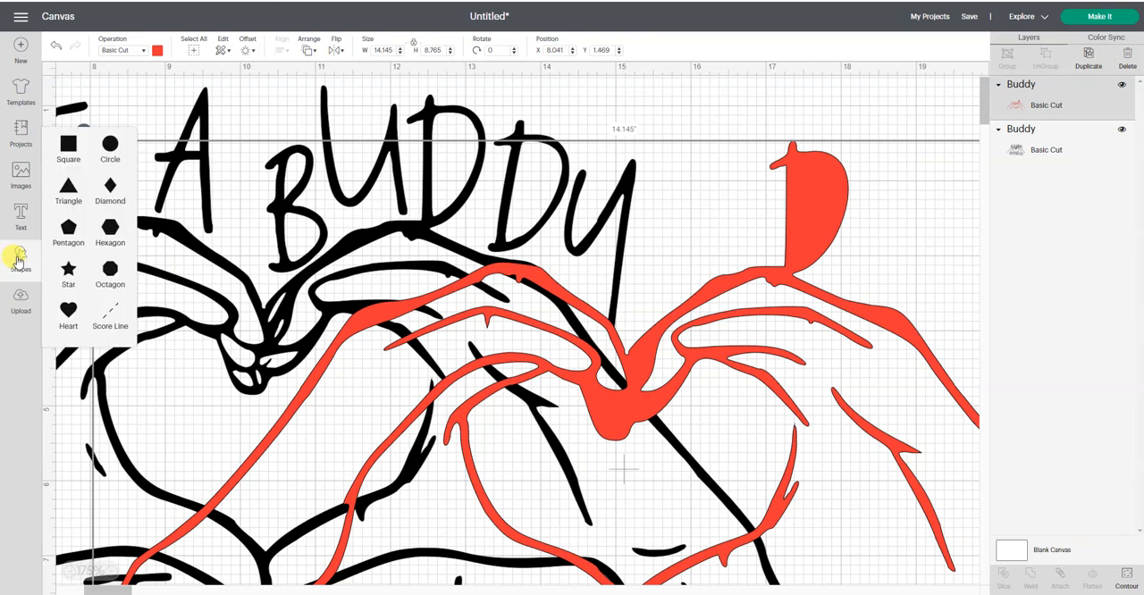
pyautogui.click(64, 143)
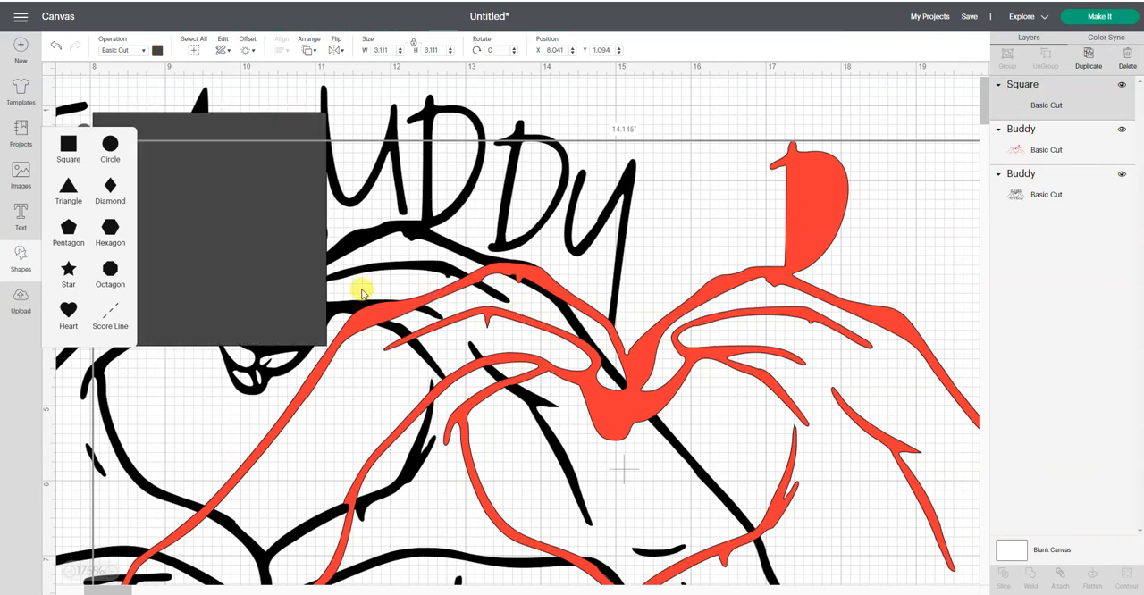
pyautogui.click(281, 286)
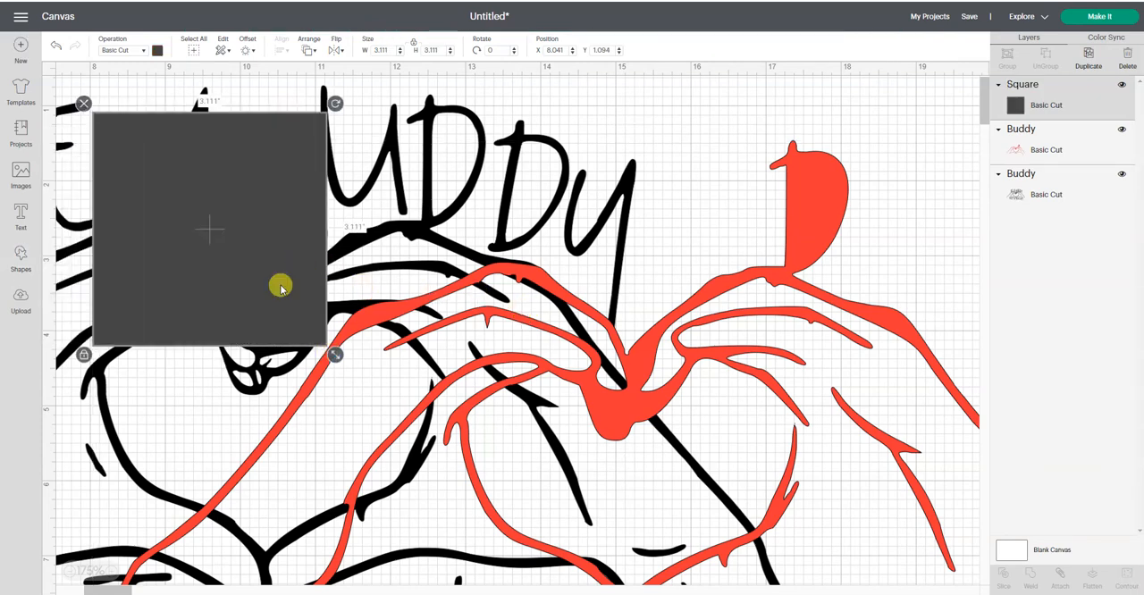
pyautogui.click(84, 355)
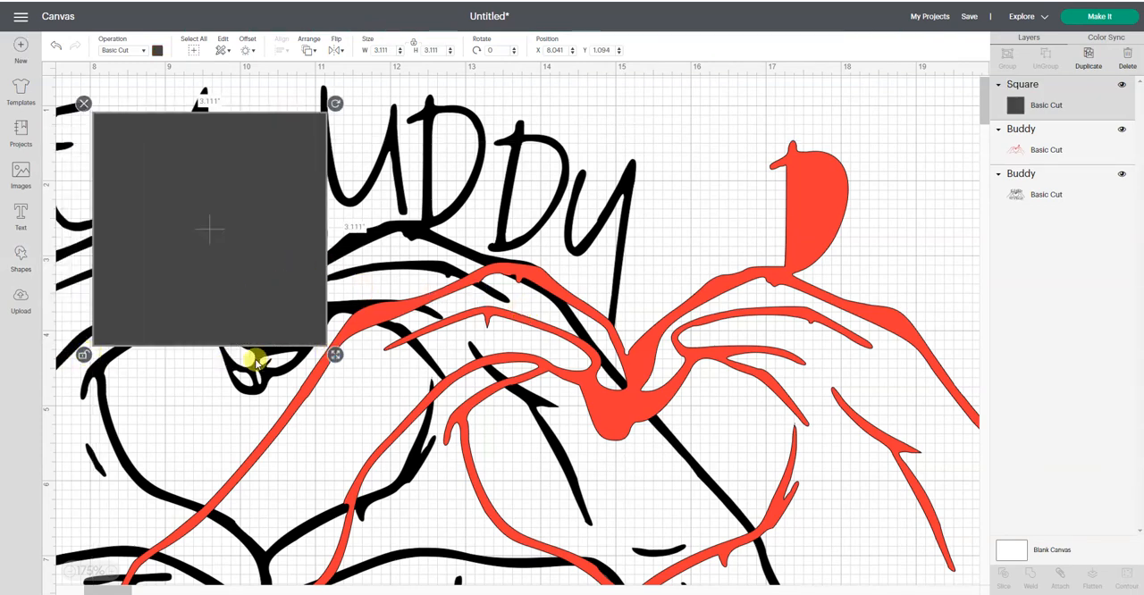
pyautogui.moveTo(335, 355); pyautogui.dragTo(794, 424)
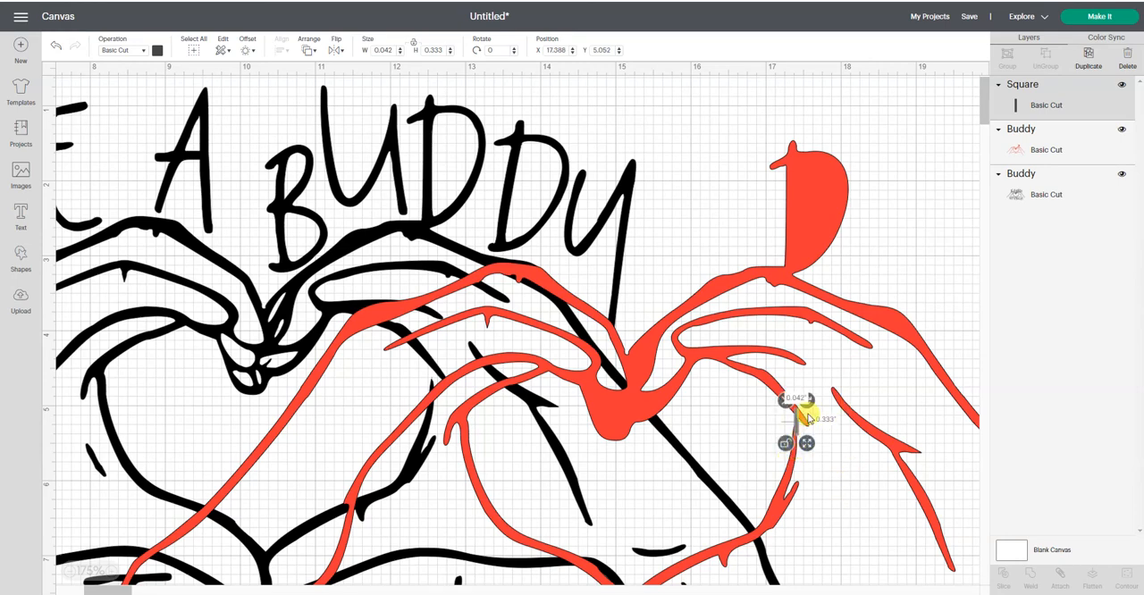
# - Rotate the thin rectangle slightly clockwise to follow the heart's right outline, and weld it to the red hands
pyautogui.moveTo(808, 402); pyautogui.dragTo(814, 399)
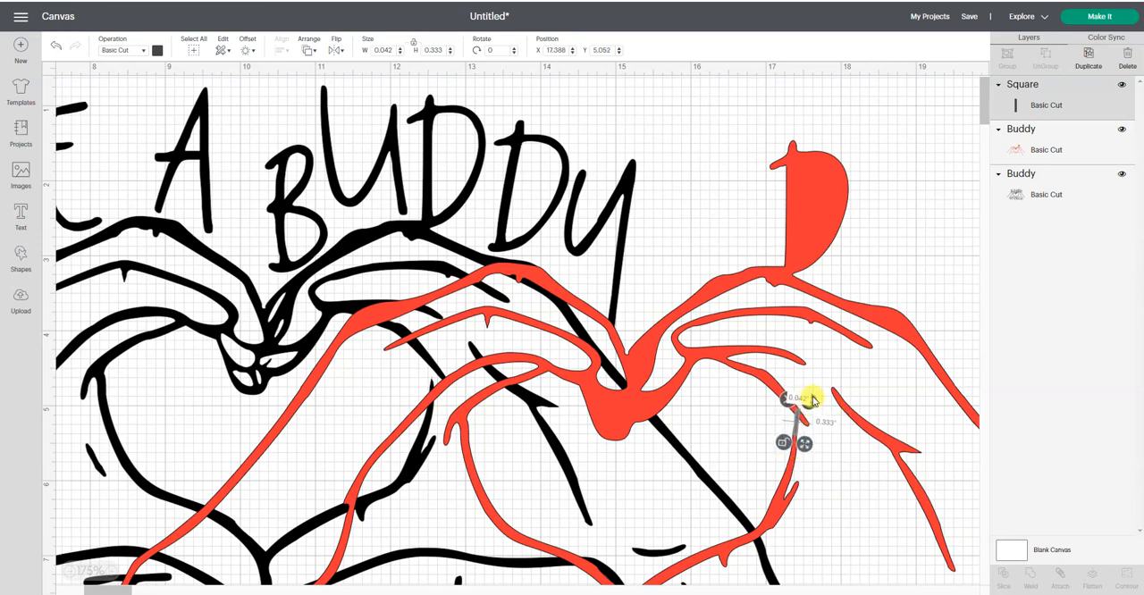
pyautogui.click(927, 234)
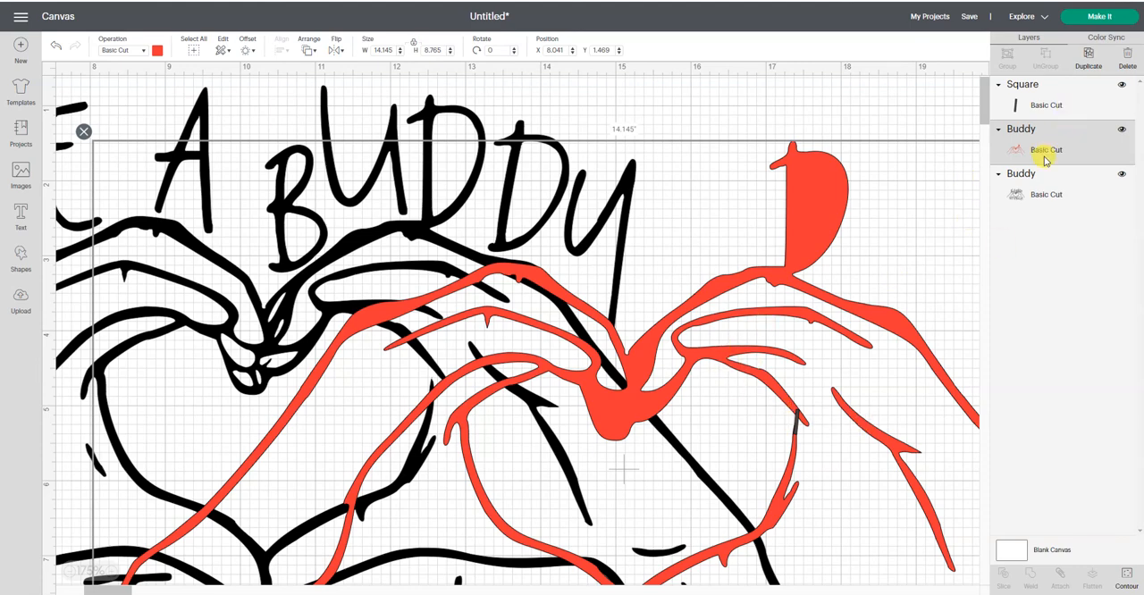
pyautogui.keyDown('shift'); pyautogui.click(1050, 101); pyautogui.keyUp('shift')
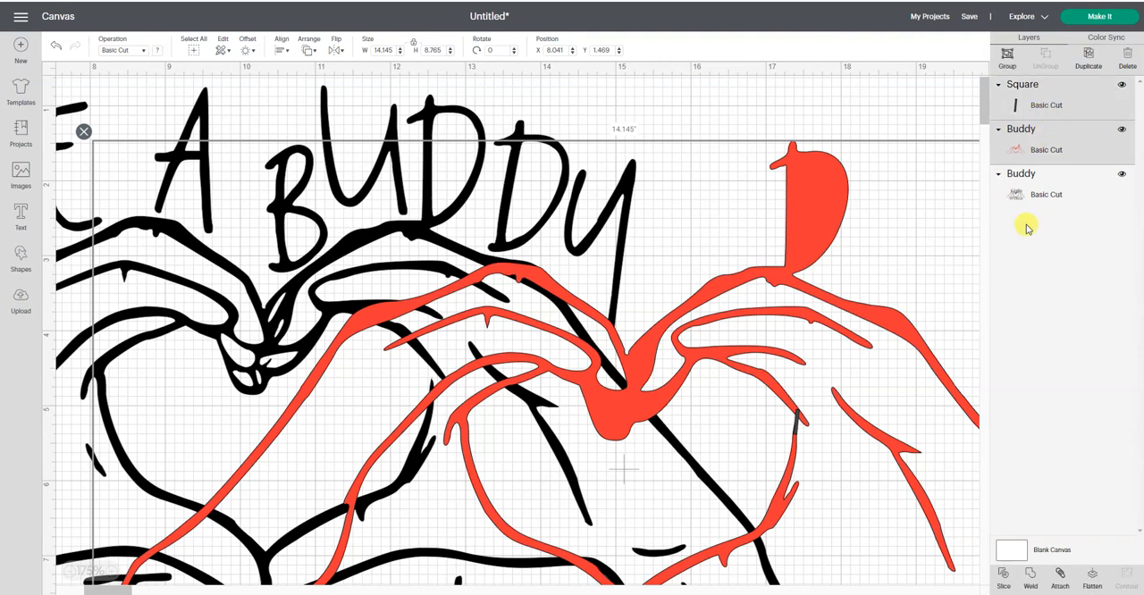
pyautogui.click(1032, 577)
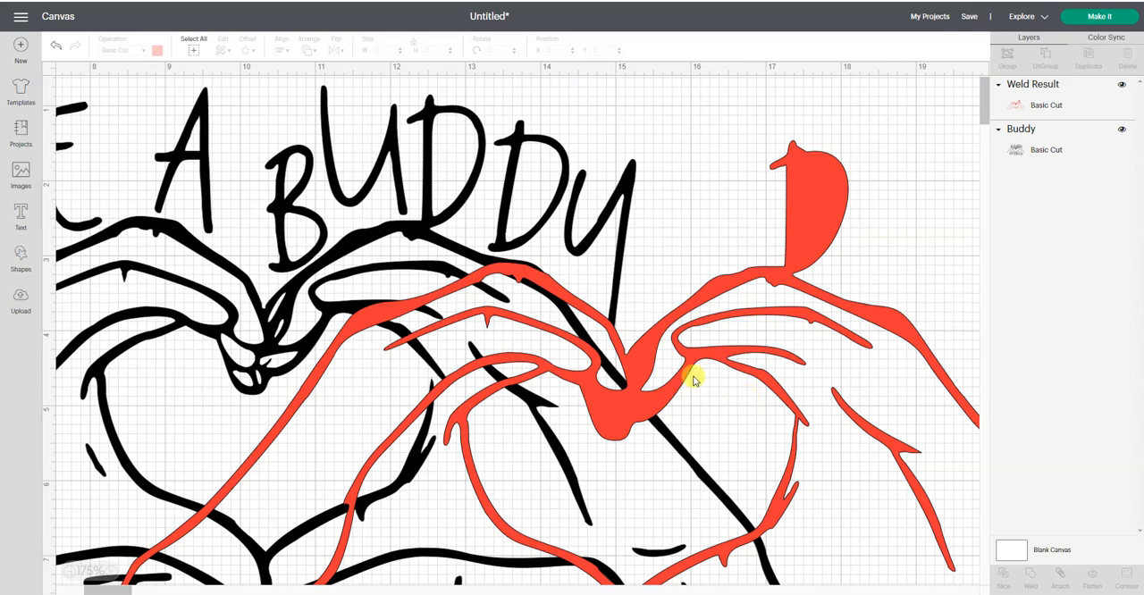
# - Hide the hands and separate wrist-line contours of the welded red shape, keeping only the solid heart, and place it inside the black hands' heart opening
pyautogui.click(67, 575)
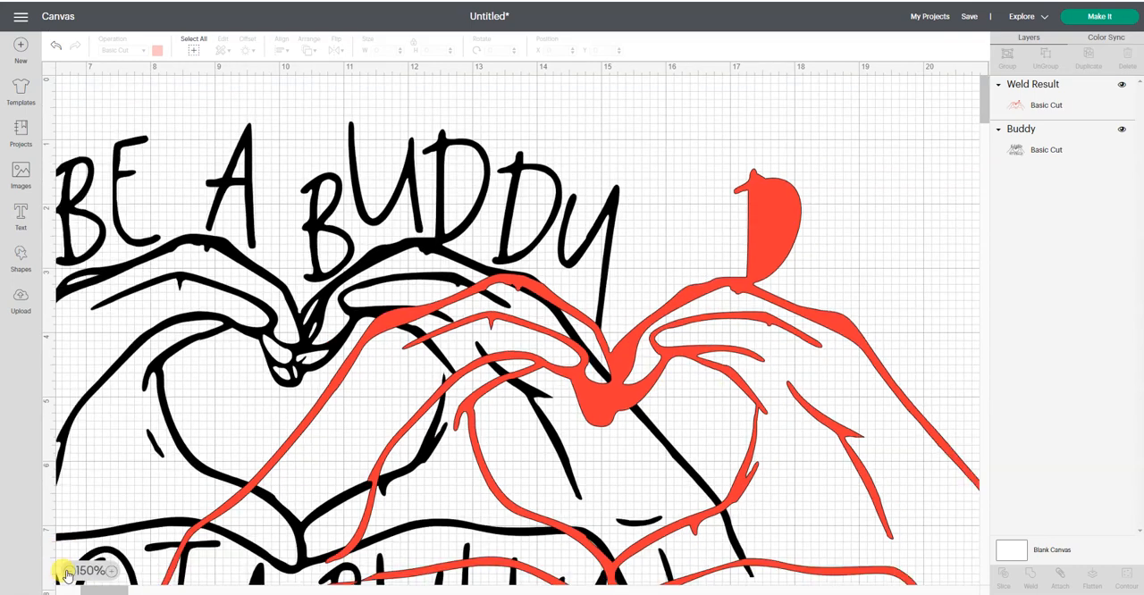
pyautogui.click(67, 575)
pyautogui.click(67, 575)
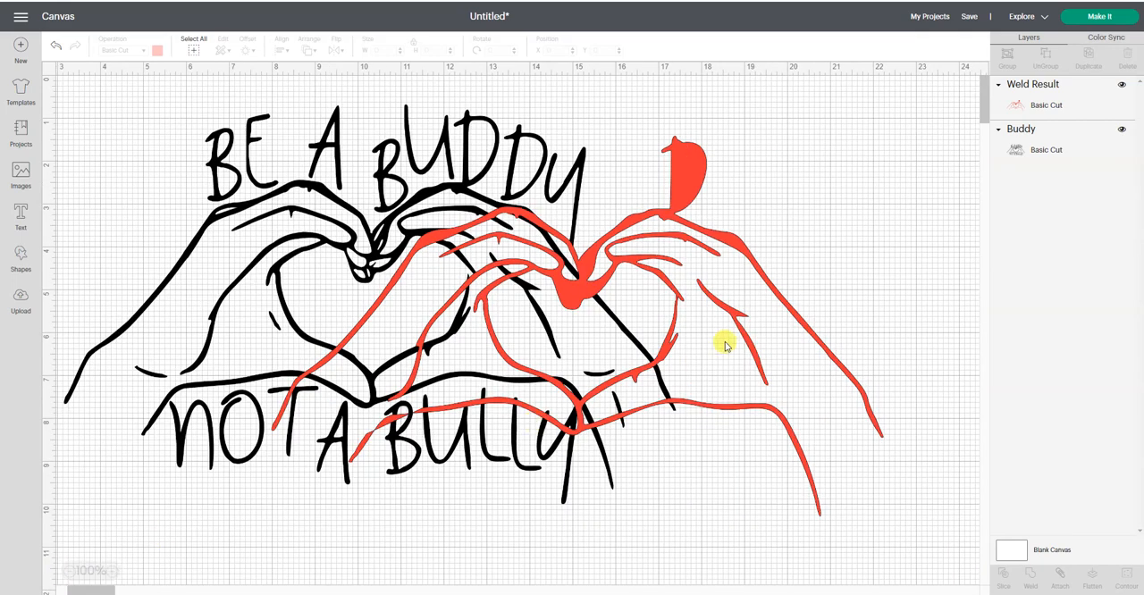
pyautogui.click(720, 309)
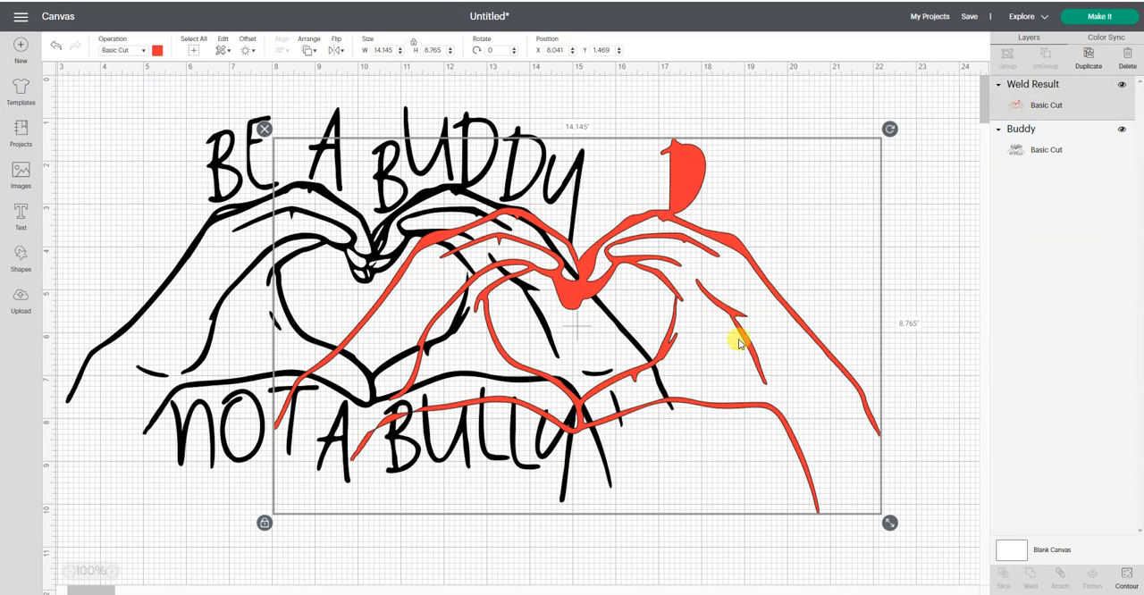
pyautogui.click(1126, 579)
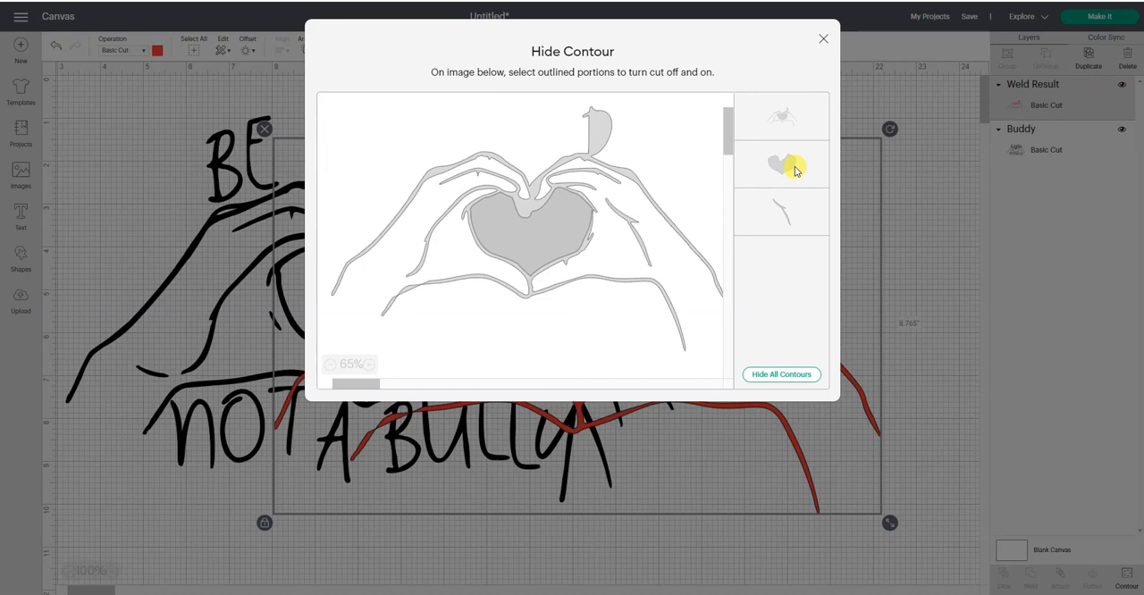
pyautogui.click(790, 221)
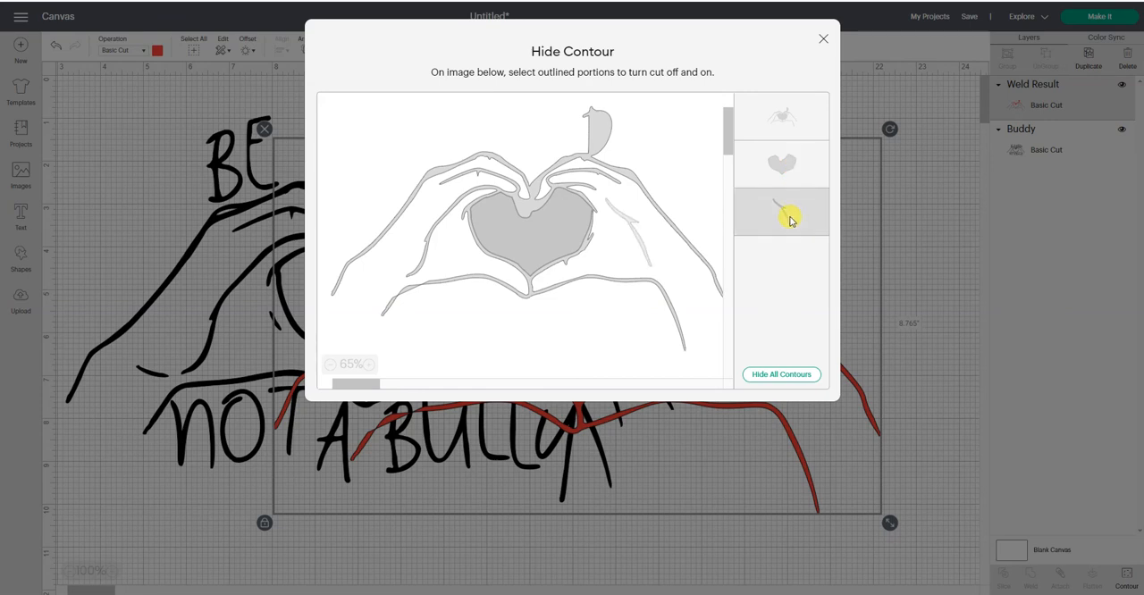
pyautogui.click(799, 123)
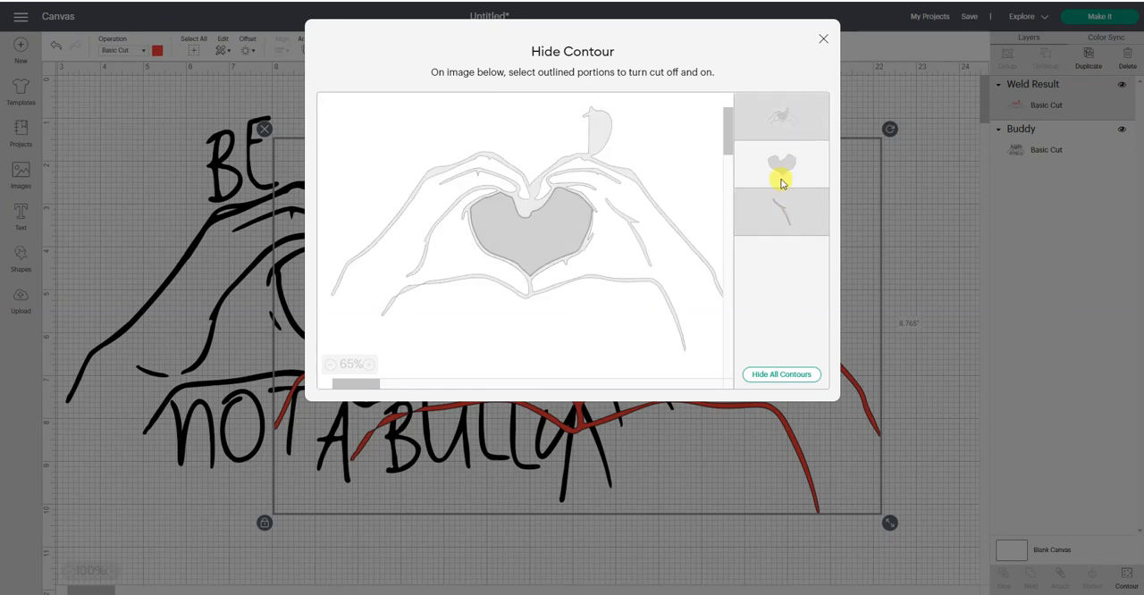
pyautogui.click(821, 41)
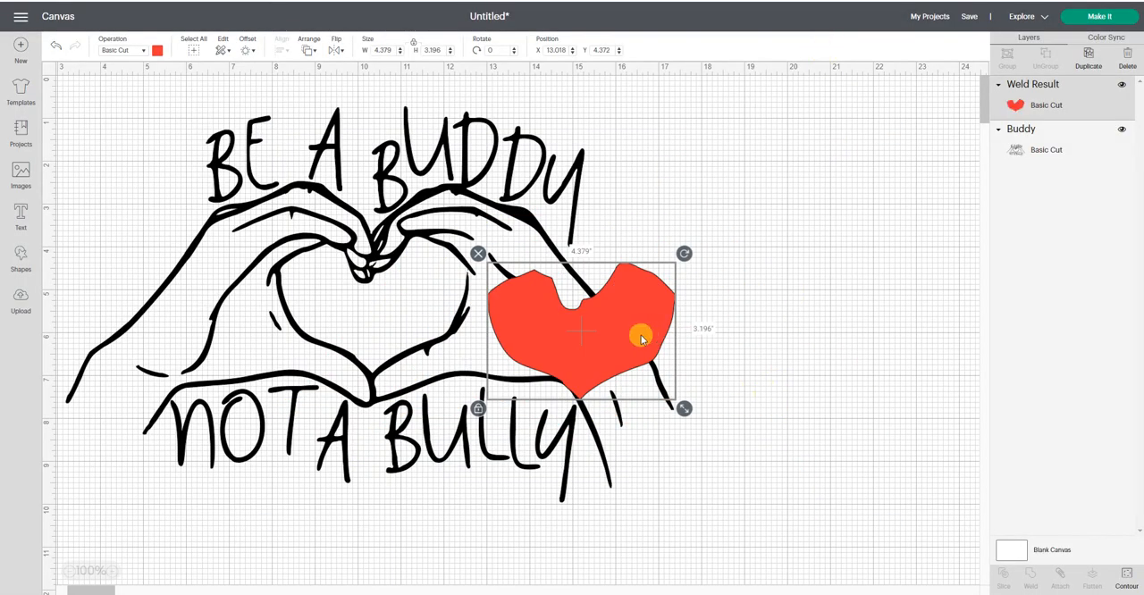
pyautogui.moveTo(642, 338); pyautogui.dragTo(434, 312)
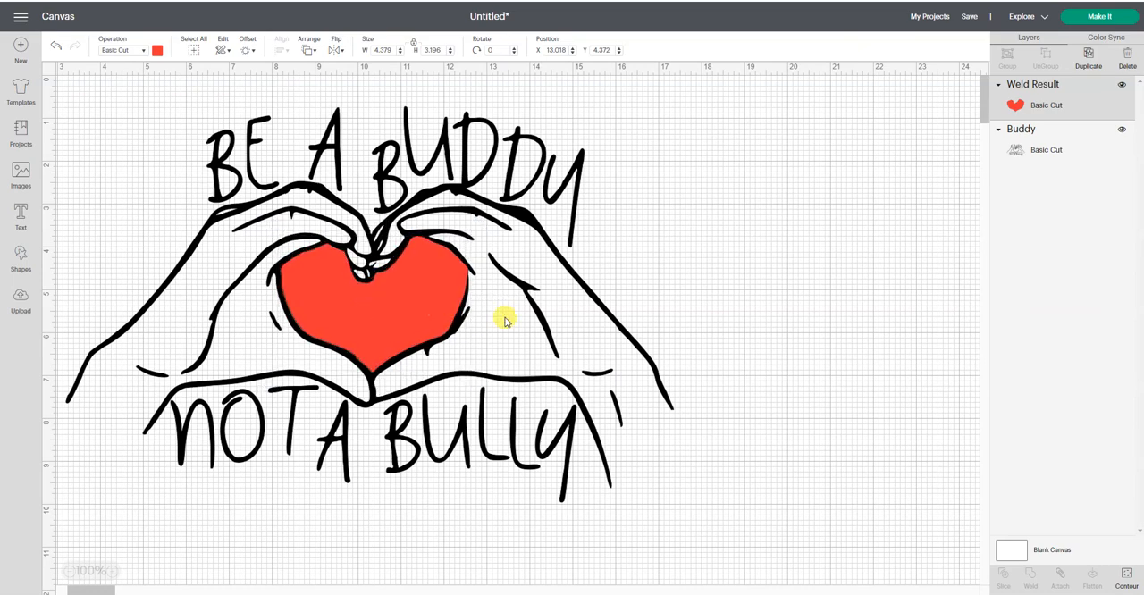
pyautogui.click(855, 244)
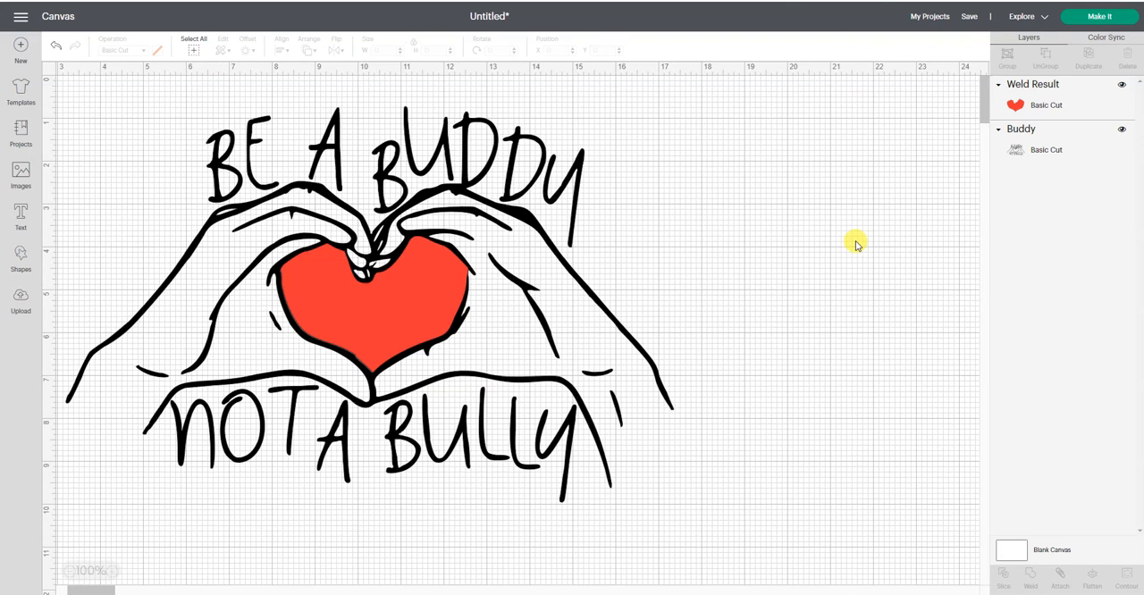